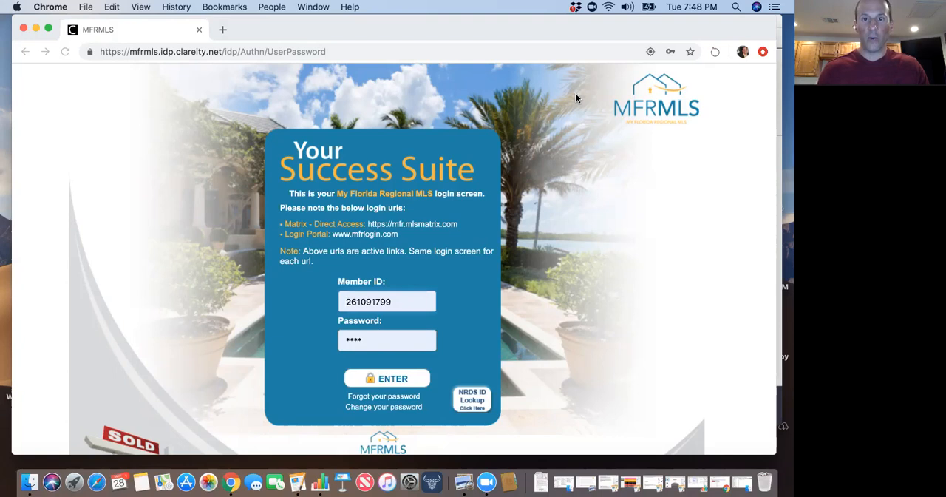
Go to the MLS login portal at mfrlogin.com.
click(175, 52)
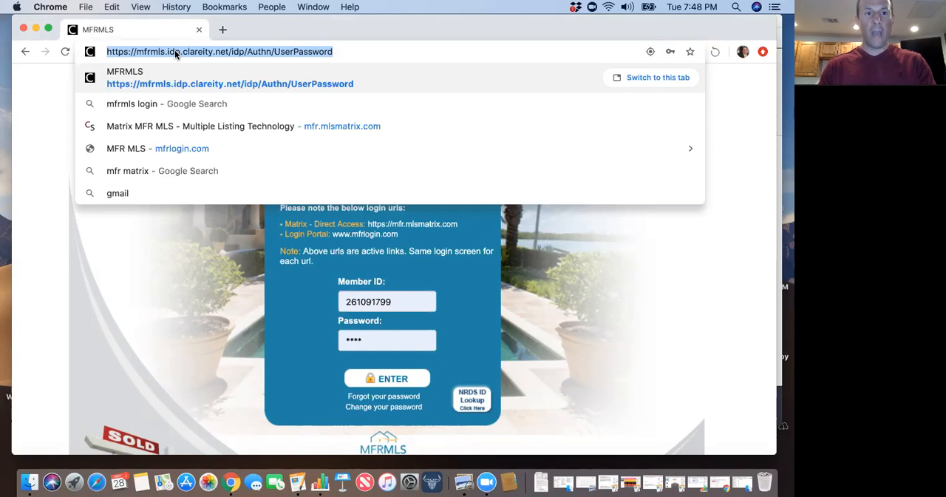
text(mfrlogin)
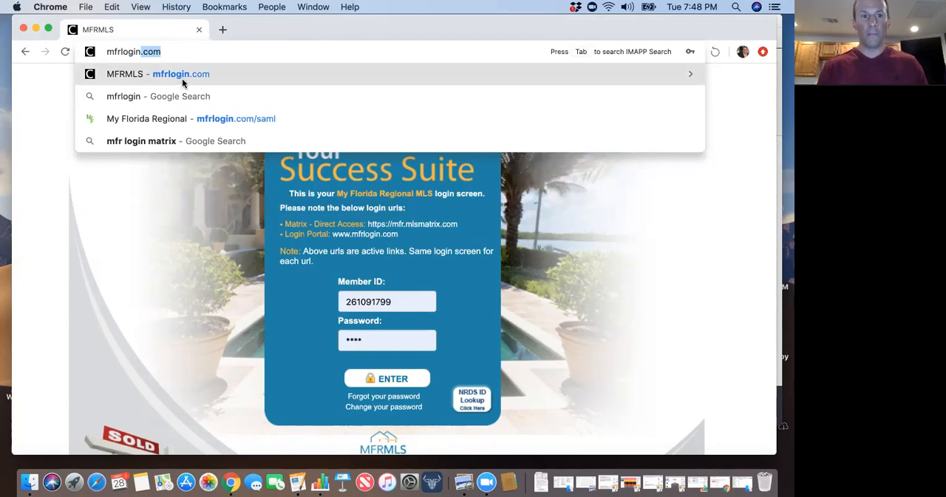
click(182, 79)
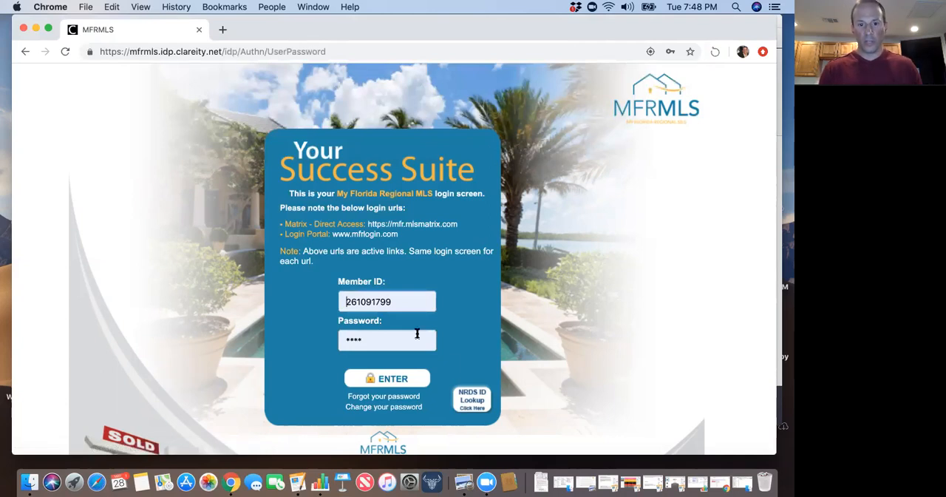
Enter the account password for the prefilled member ID and sign in to the MLS portal.
click(354, 340)
text(••••)
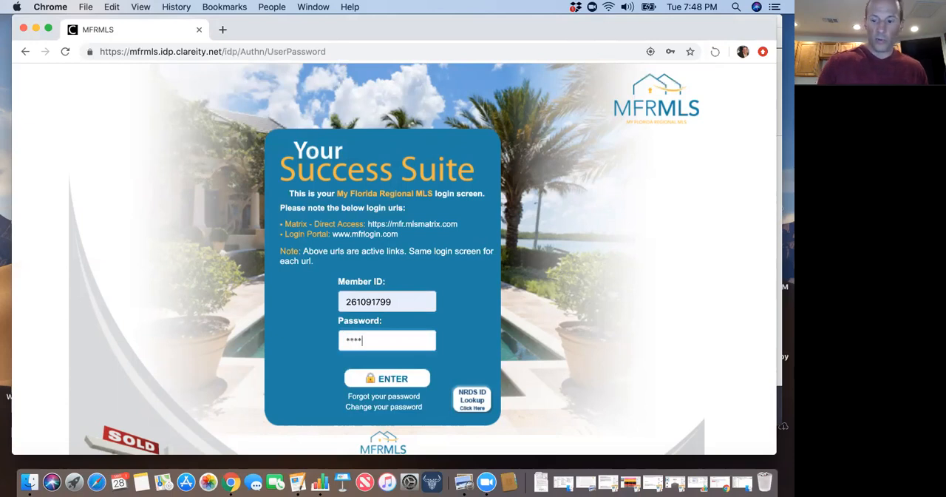
key(Return)
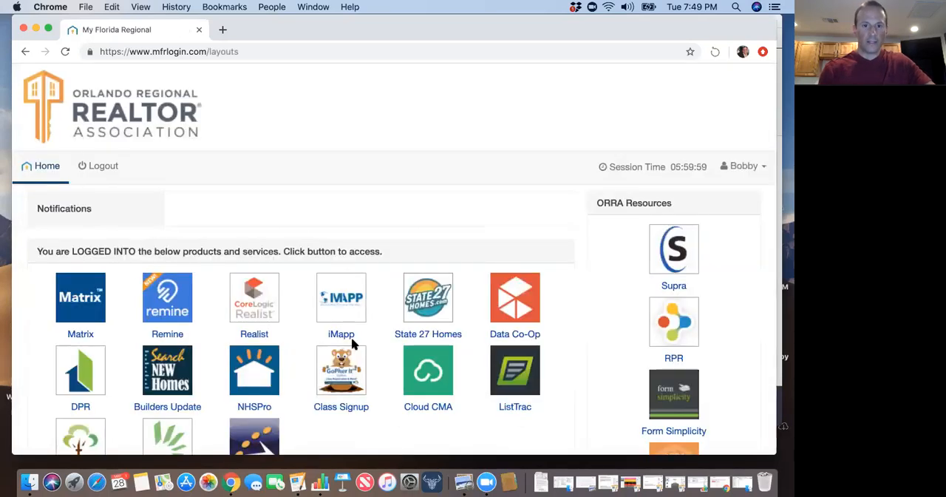
Launch Matrix from the portal's products and bring up the detailed search form for residential properties.
scroll(348, 249, down, 3)
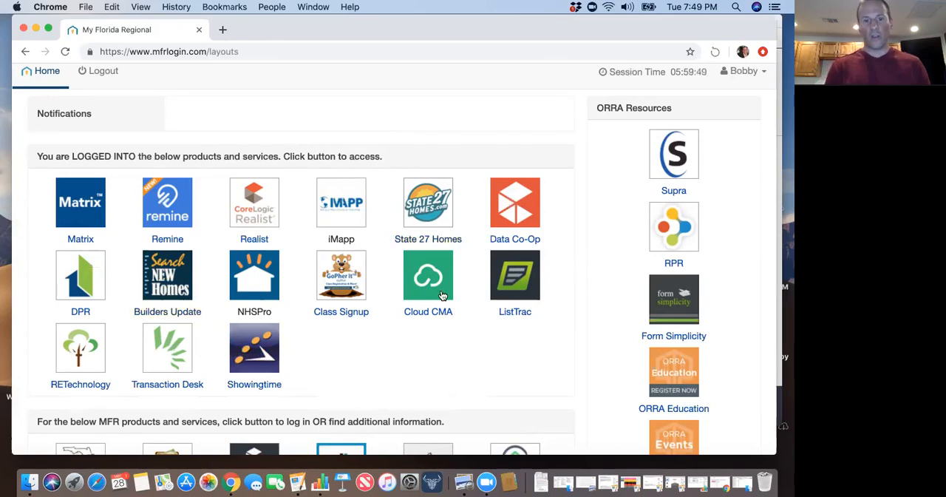
click(86, 211)
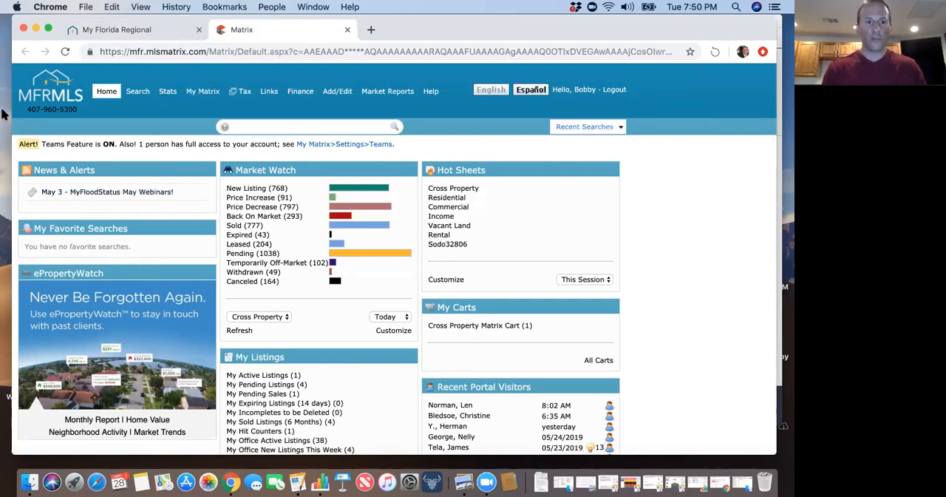
mouse_move(141, 94)
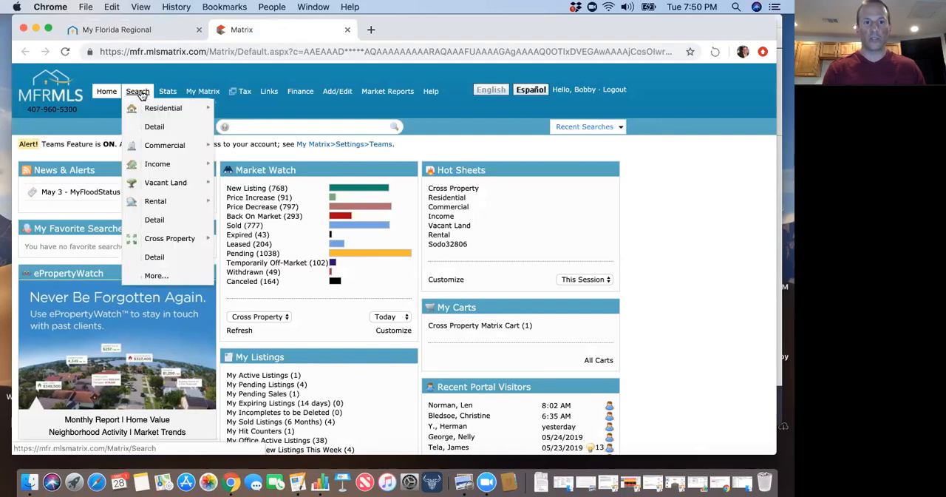
mouse_move(162, 110)
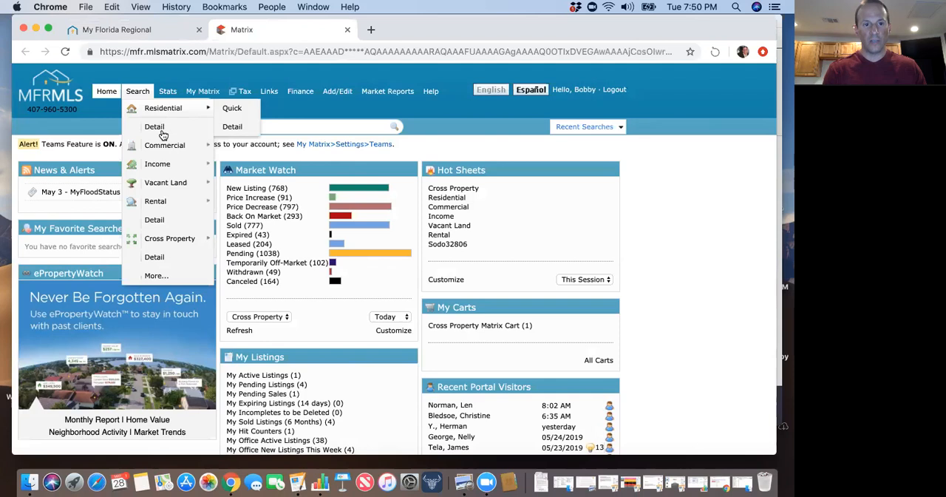
mouse_move(163, 185)
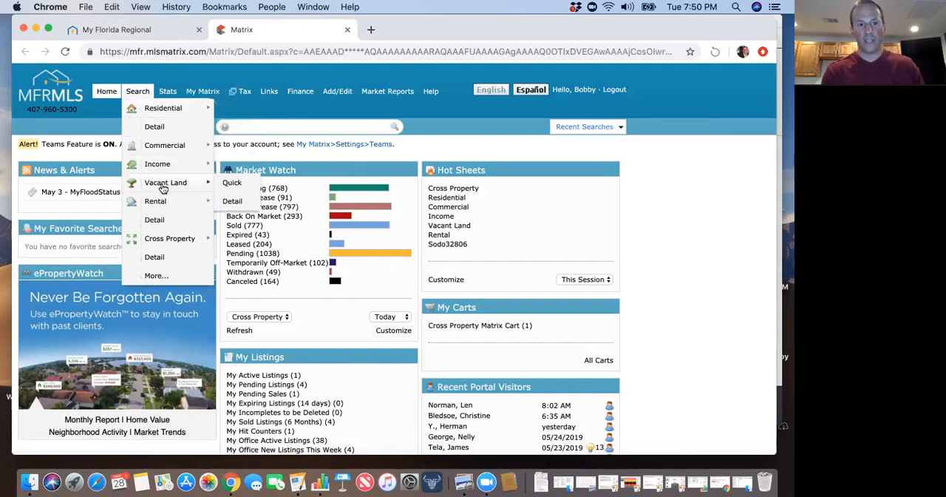
mouse_move(166, 145)
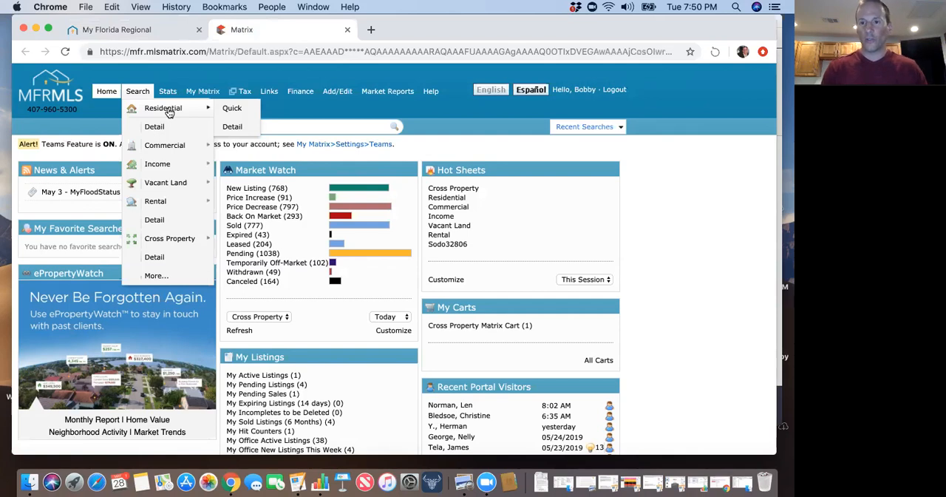
mouse_move(171, 243)
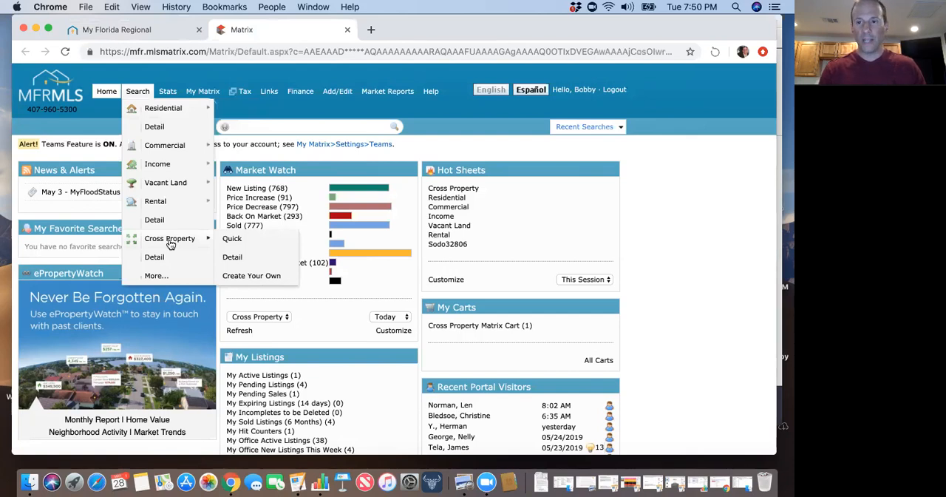
mouse_move(203, 116)
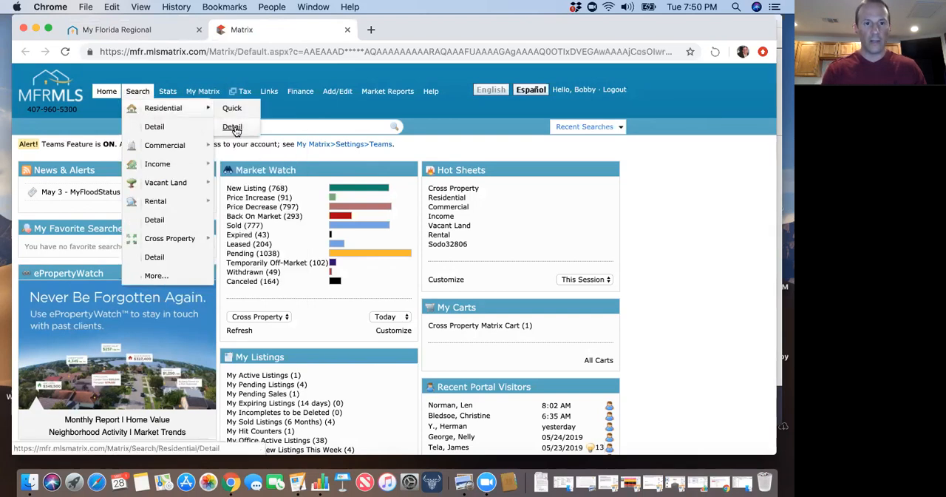
click(233, 127)
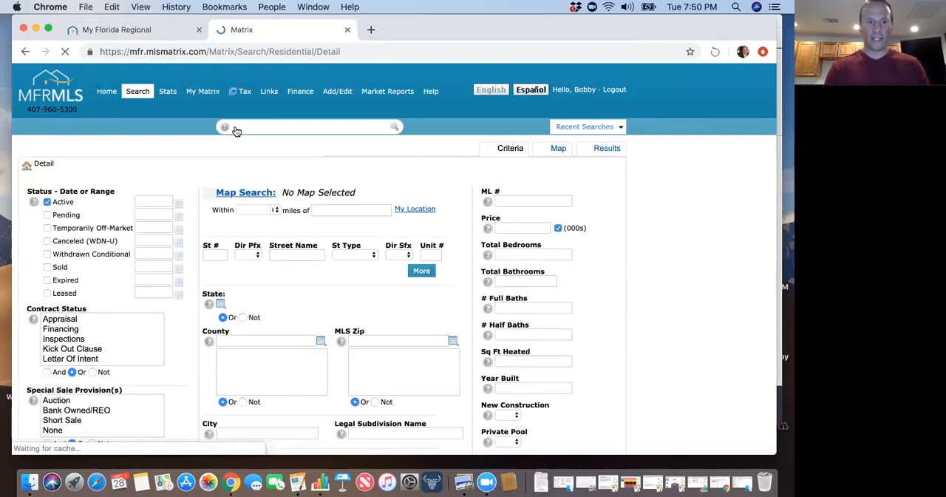
Try including the Pending status in the search and clear it again, keeping only Active.
scroll(218, 272, down, 3)
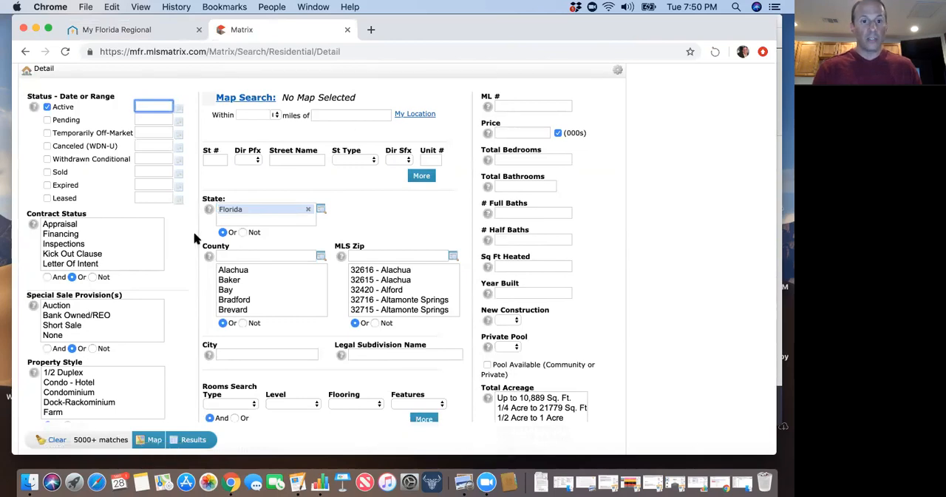
scroll(195, 237, up, 1)
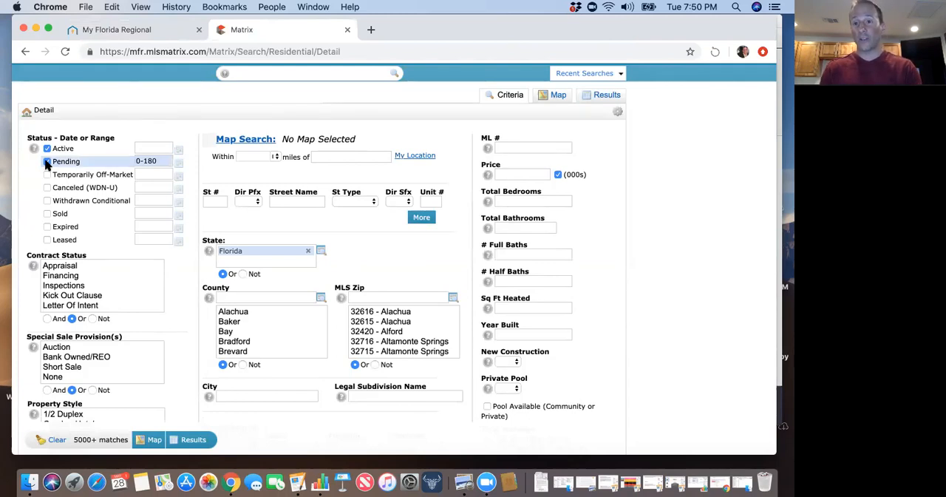
click(47, 162)
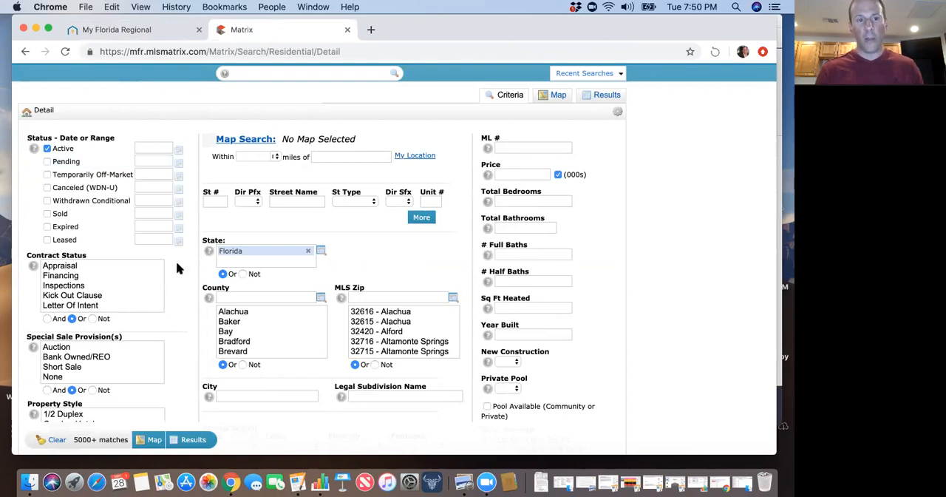
Restrict the special sale provisions in the search criteria to None.
scroll(196, 295, down, 1)
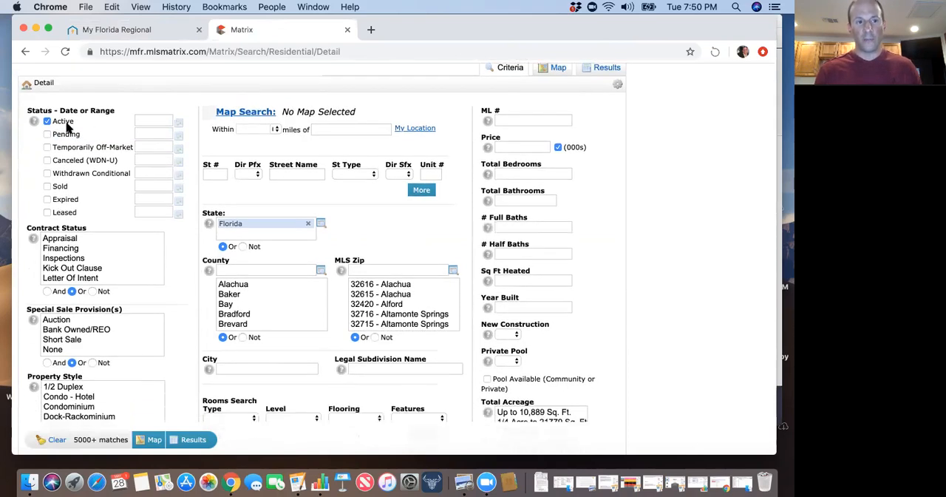
scroll(188, 299, down, 2)
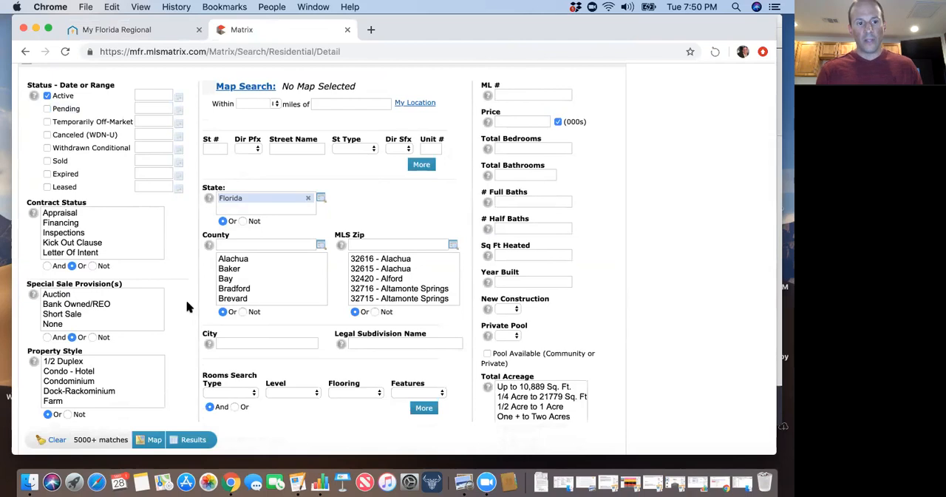
scroll(178, 308, down, 1)
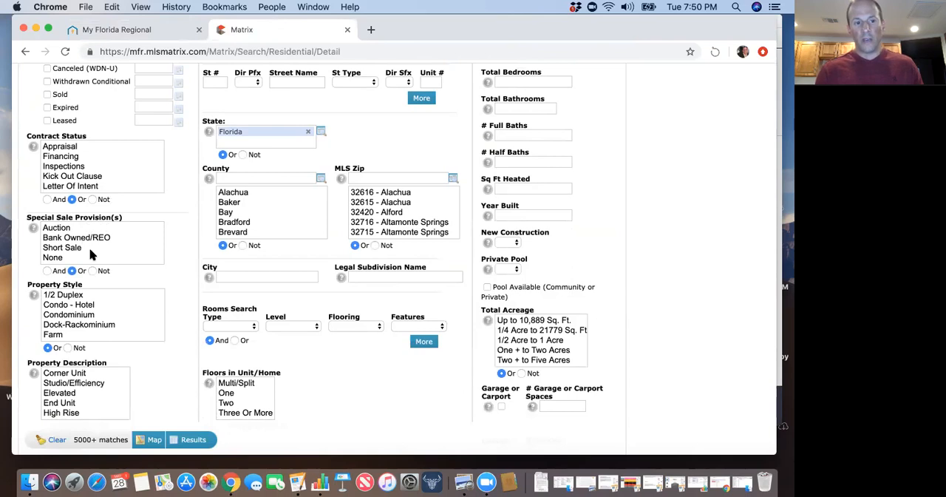
scroll(90, 254, down, 1)
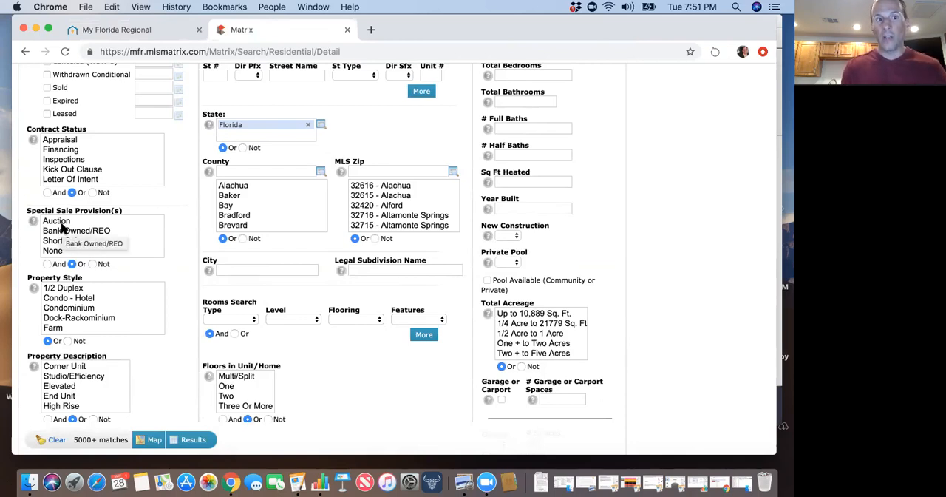
shift+click(57, 251)
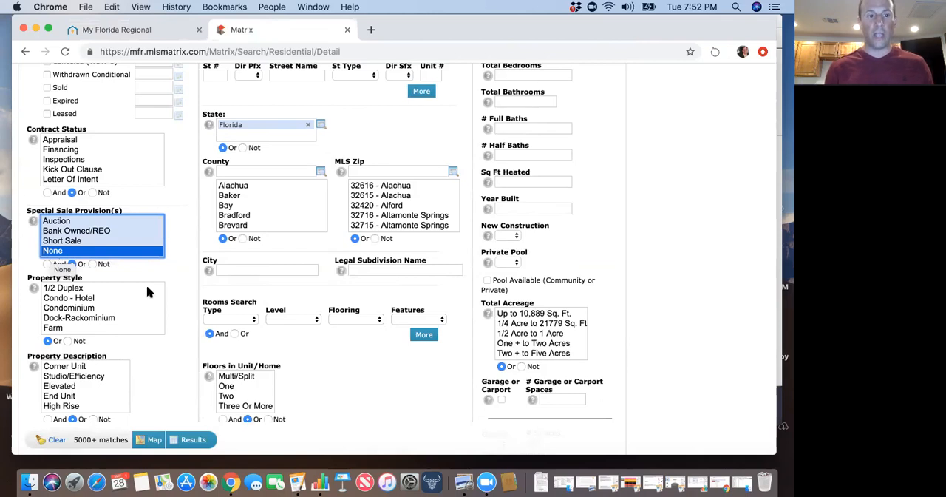
Set the property style criterion to Single Family Residence.
scroll(145, 297, down, 3)
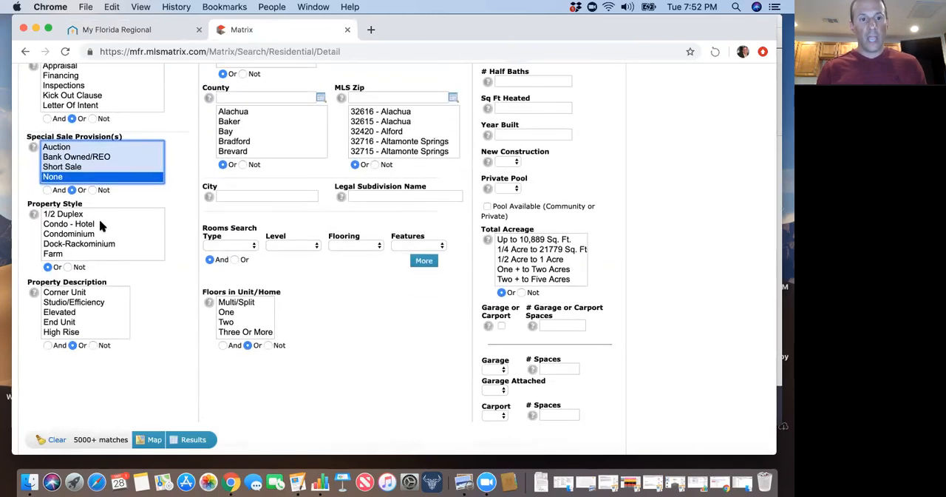
scroll(113, 251, down, 3)
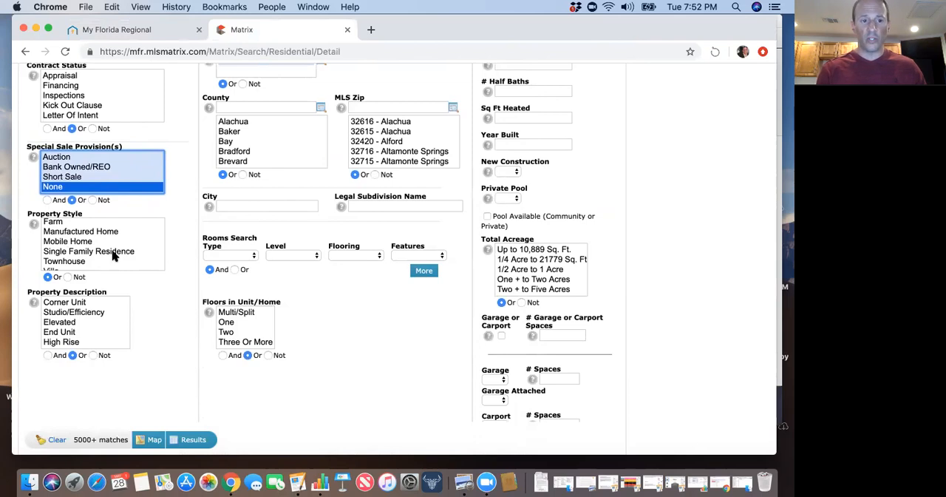
click(113, 252)
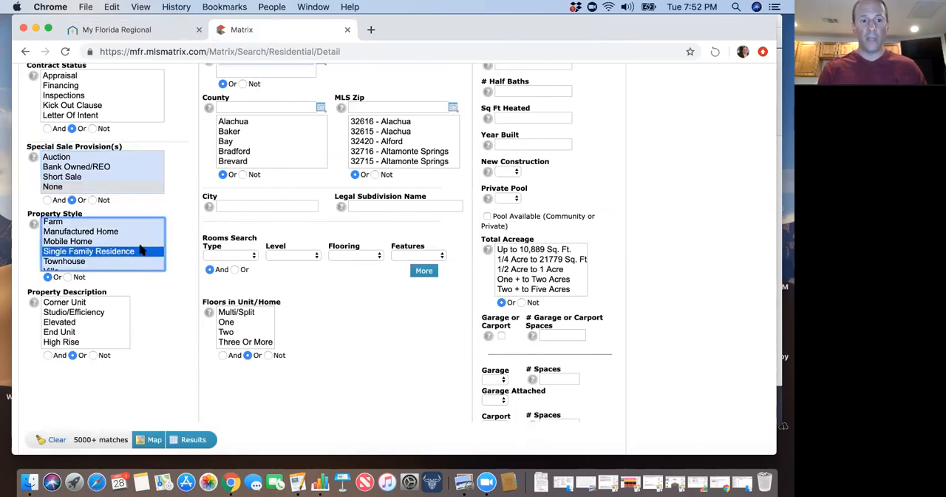
Review the remaining residential search criteria, such as location, rooms, floors, acreage, garage, price and bedrooms.
scroll(173, 289, up, 1)
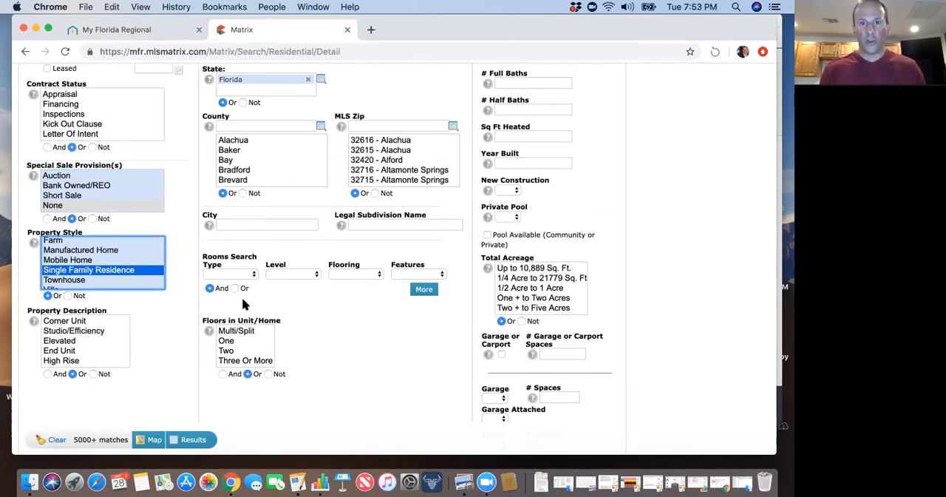
scroll(342, 380, down, 2)
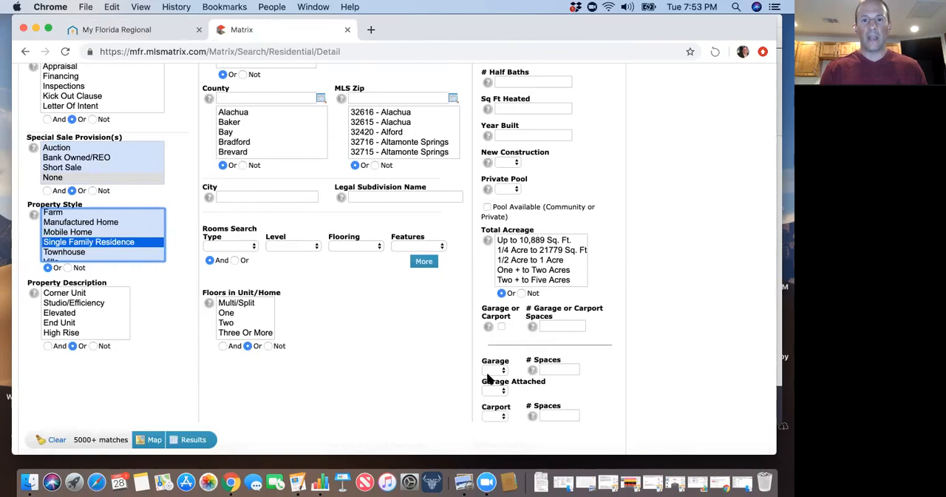
scroll(468, 377, up, 2)
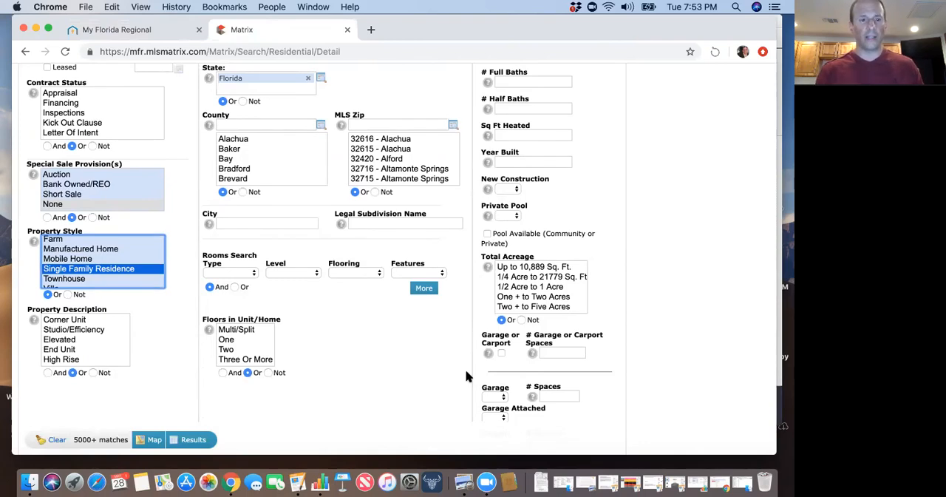
scroll(442, 368, up, 1)
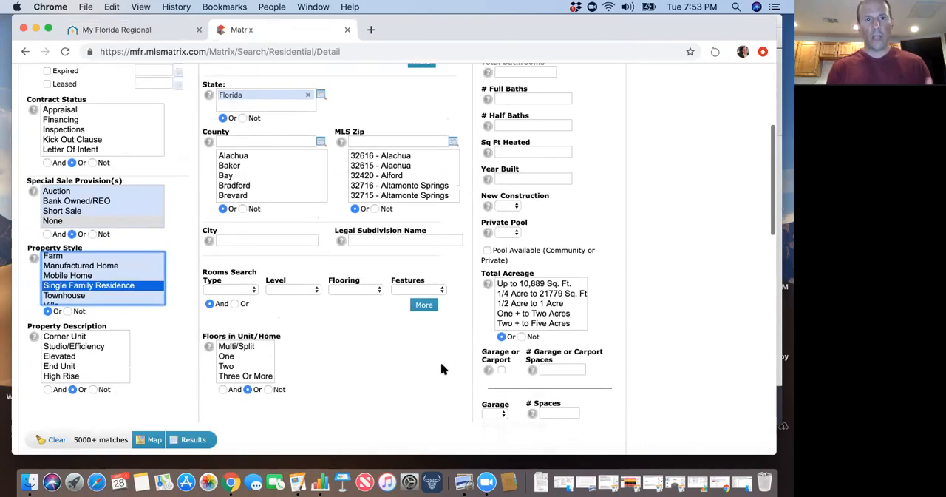
scroll(441, 362, up, 5)
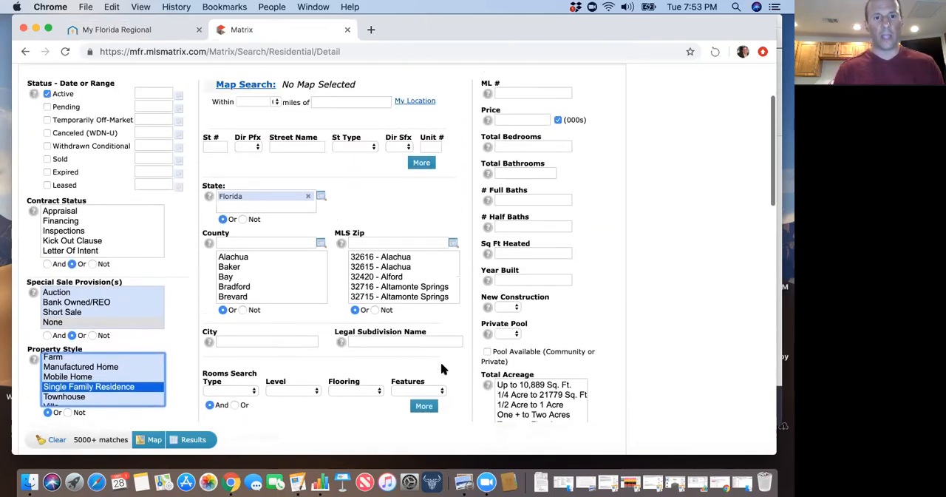
scroll(362, 367, down, 2)
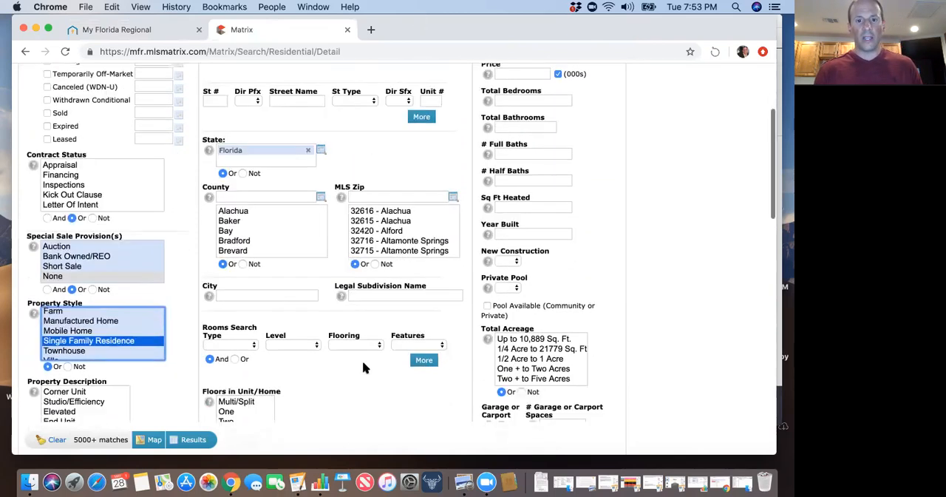
scroll(362, 368, up, 2)
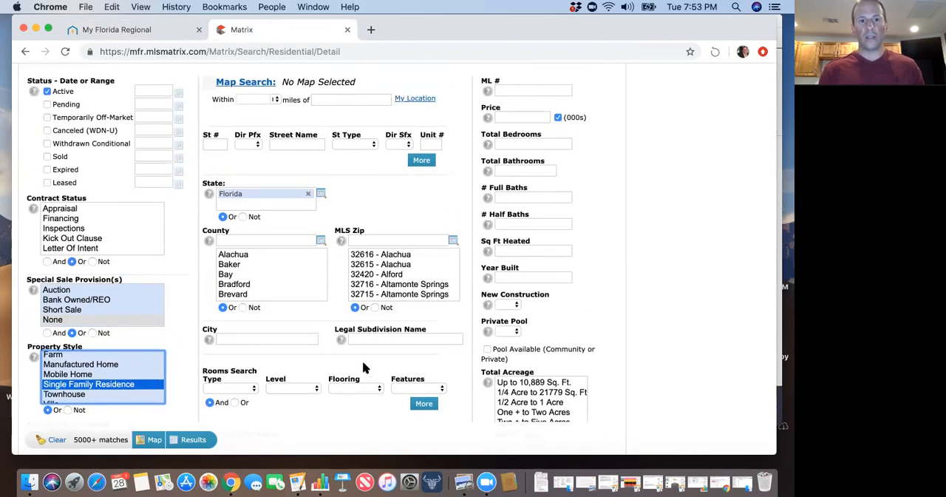
scroll(362, 368, down, 2)
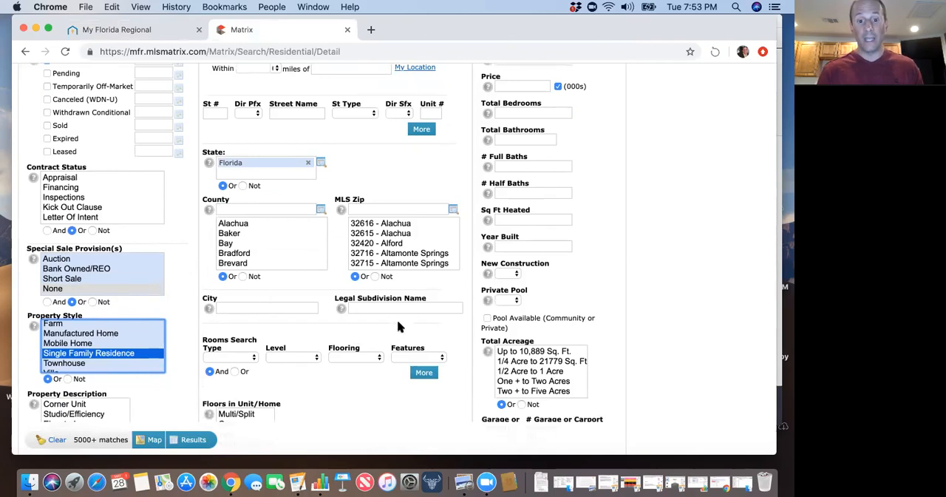
Open the map search and jump to the downtown Orlando, FL ZIP code area.
scroll(397, 327, up, 5)
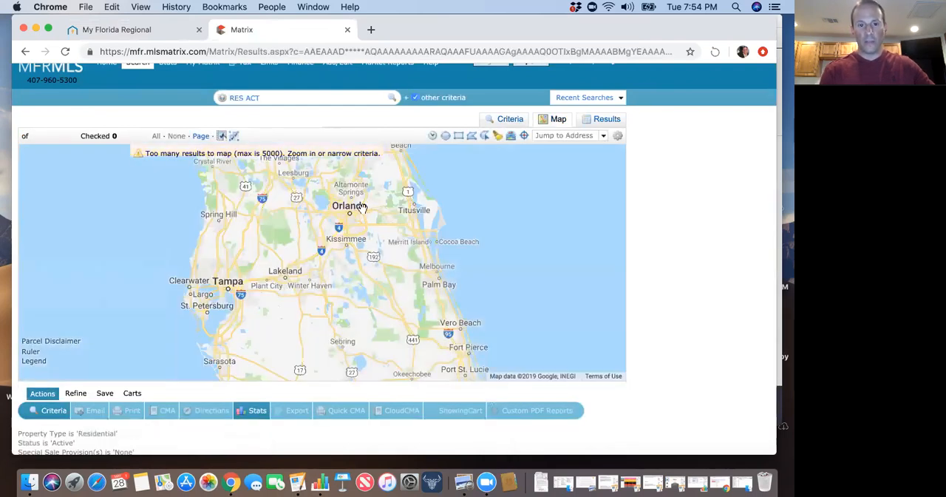
click(553, 136)
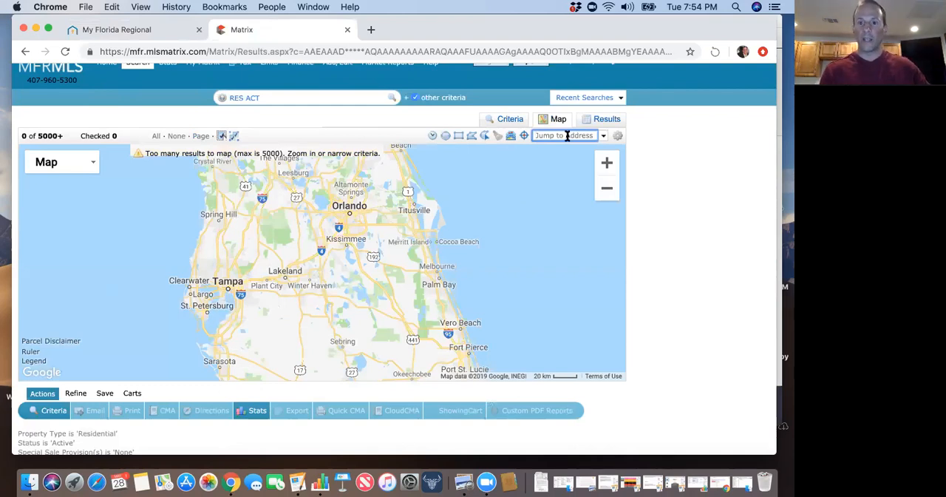
text(32801)
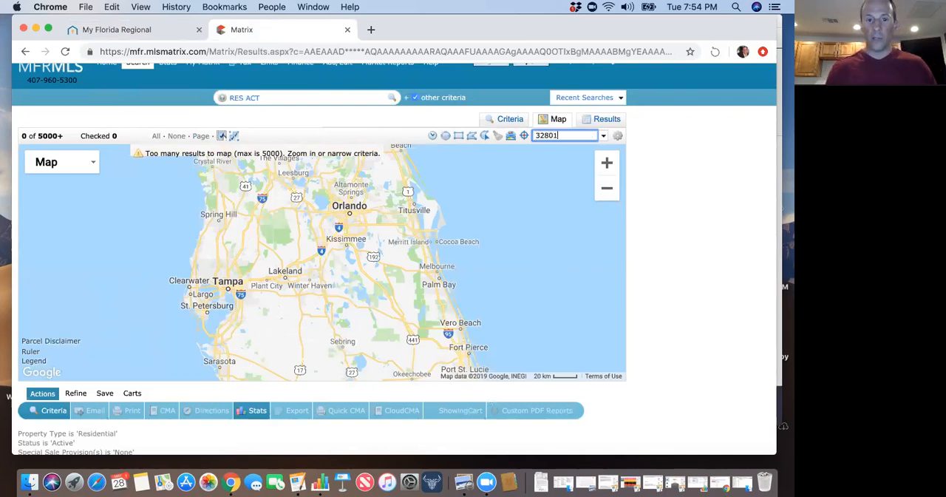
key(Return)
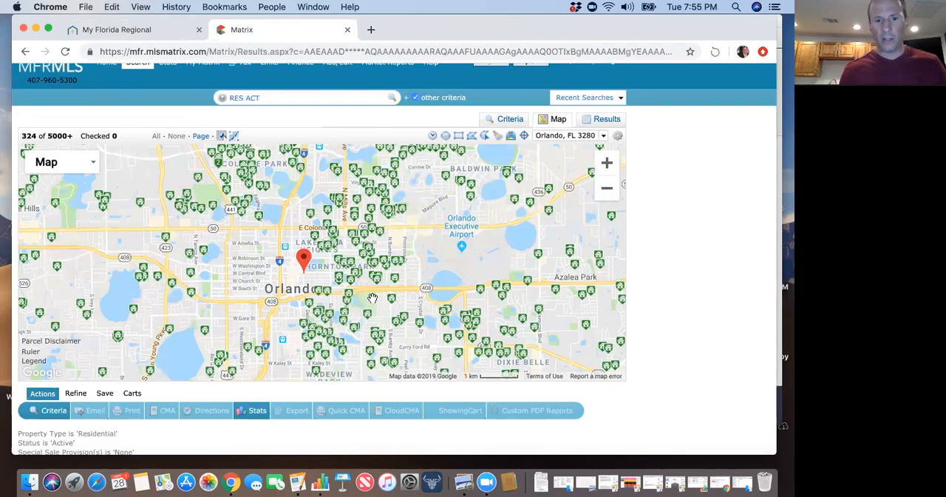
Try a rectangular search area from Lake Eola Heights down to Wadeview Park and delete the shape again.
scroll(367, 279, down, 2)
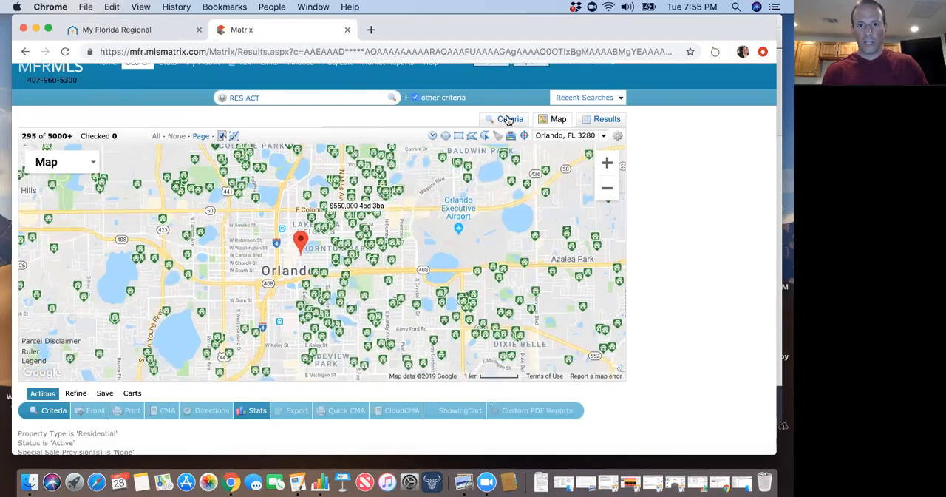
click(458, 138)
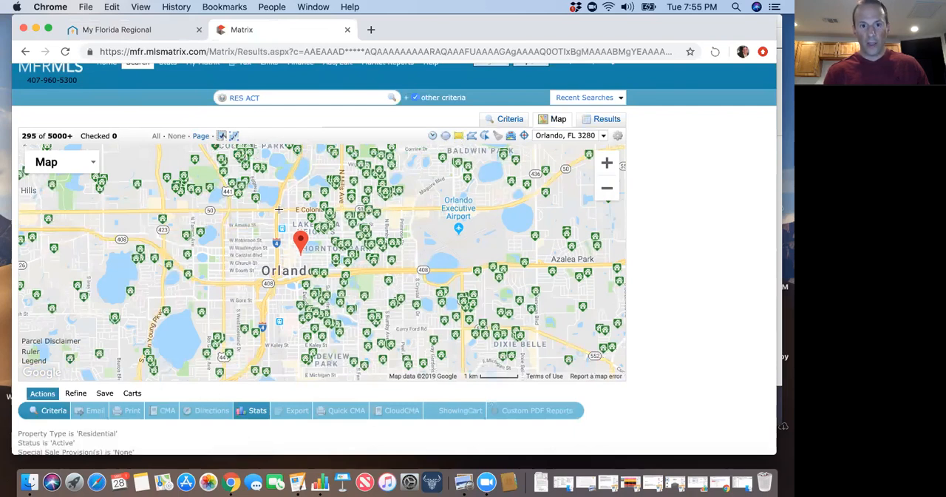
mouse_move(280, 210)
mouse_down()
mouse_move(380, 217)
mouse_move(412, 268)
mouse_move(417, 308)
mouse_up()
mouse_move(415, 354)
mouse_down()
mouse_move(429, 346)
mouse_move(430, 363)
mouse_up()
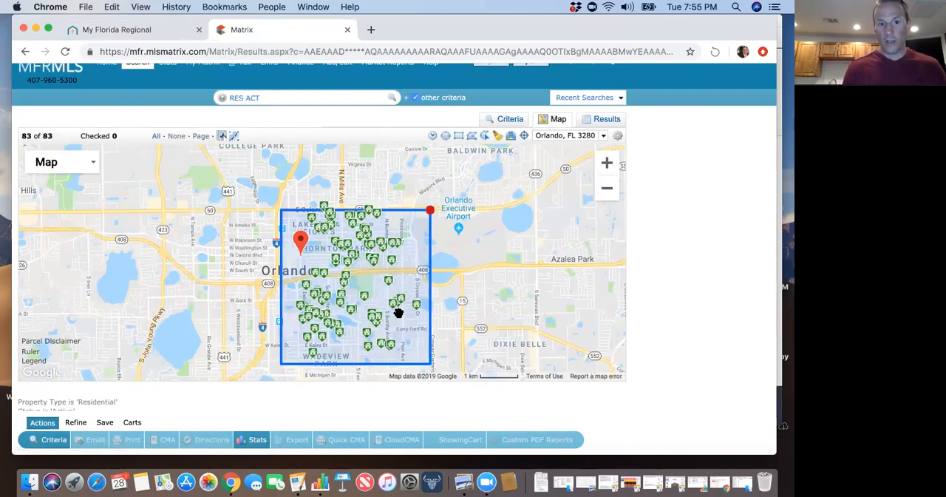
click(430, 211)
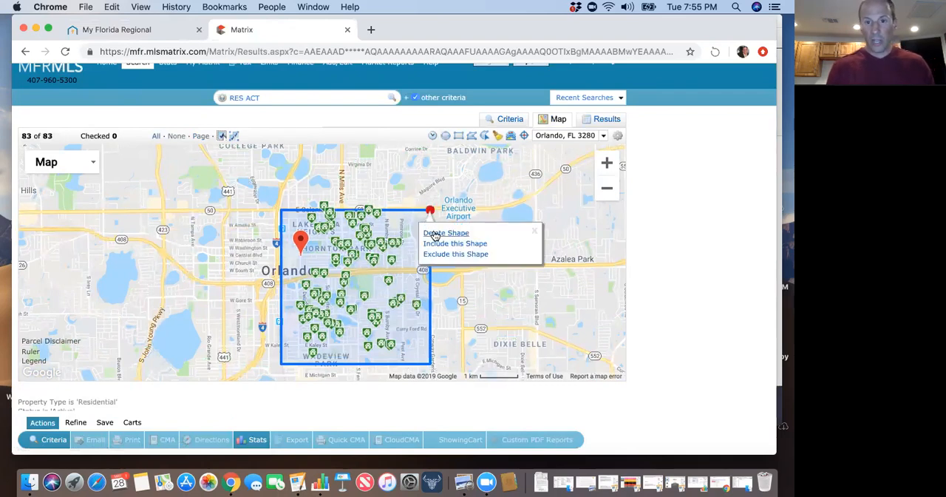
click(443, 233)
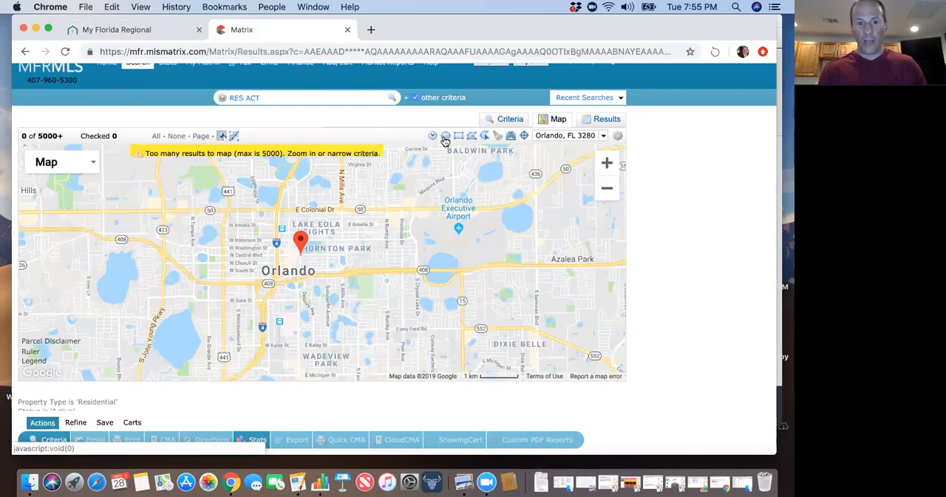
Try a radius search area centred just east of the Orlando marker and delete the circle again.
click(446, 140)
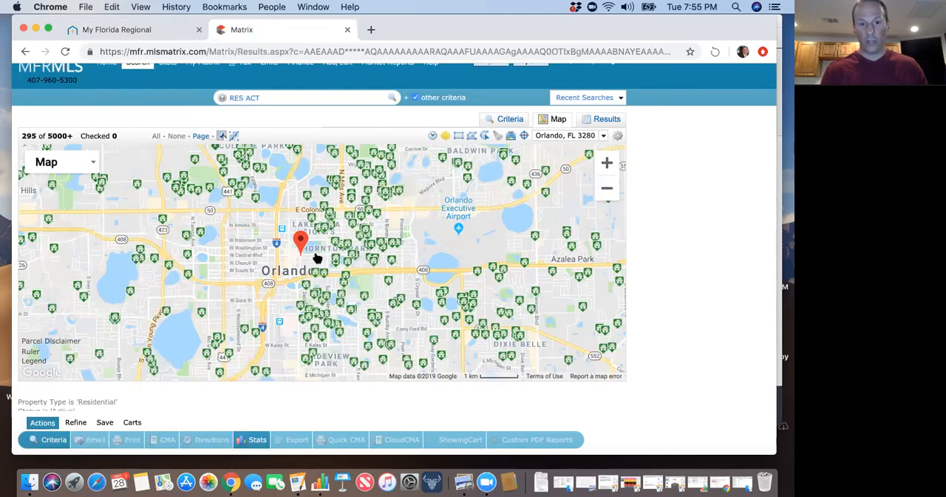
drag(316, 258, 421, 309)
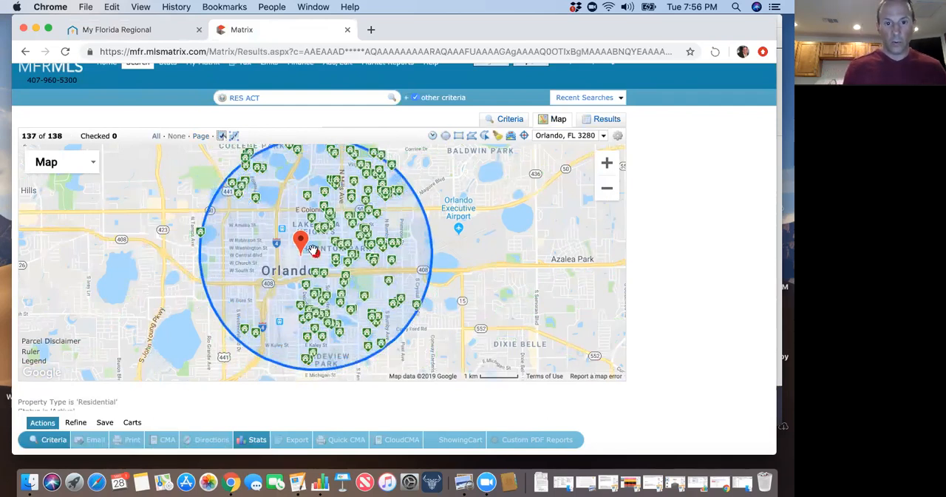
click(314, 252)
click(319, 290)
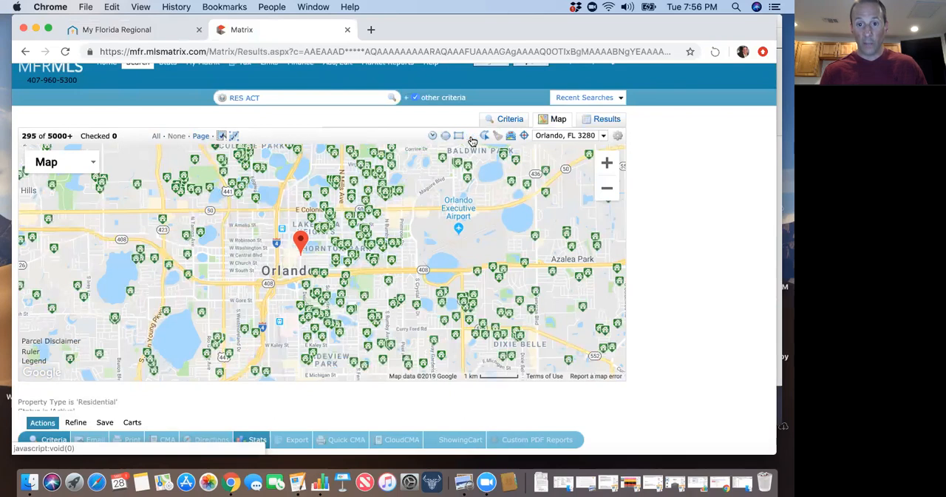
click(472, 139)
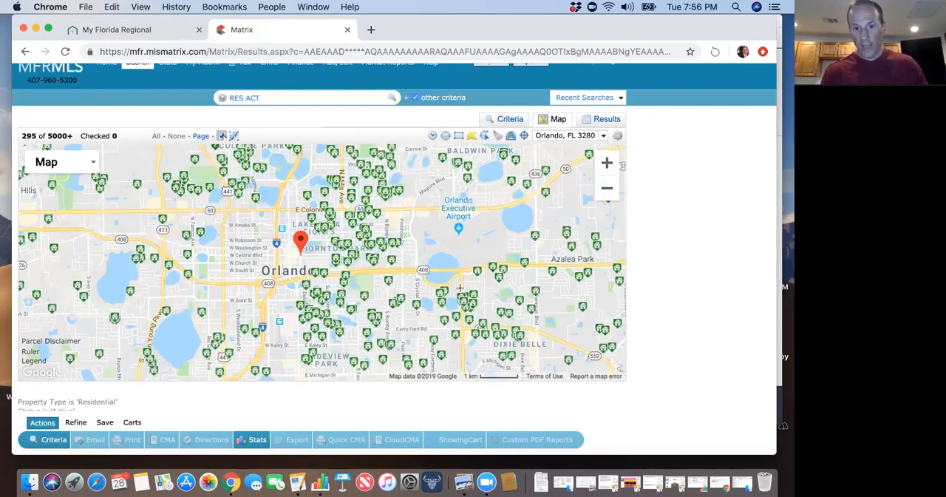
drag(461, 286, 478, 269)
double_click(478, 270)
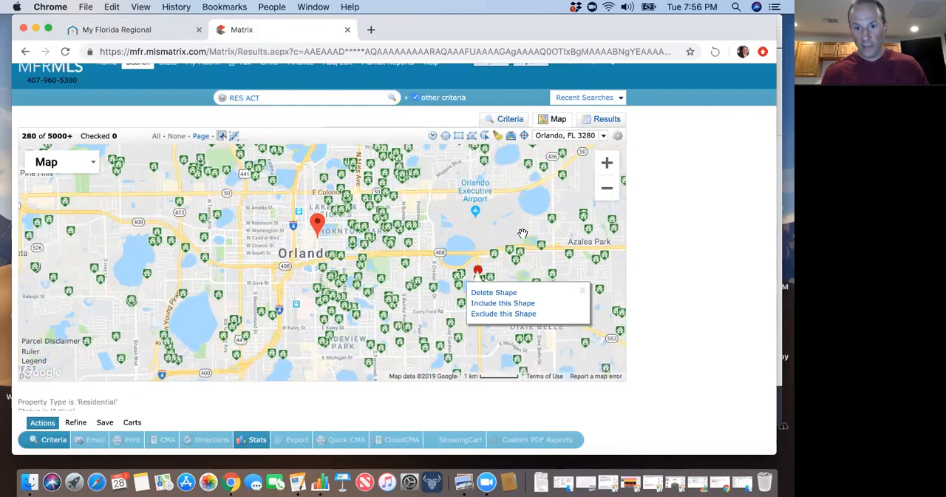
click(497, 293)
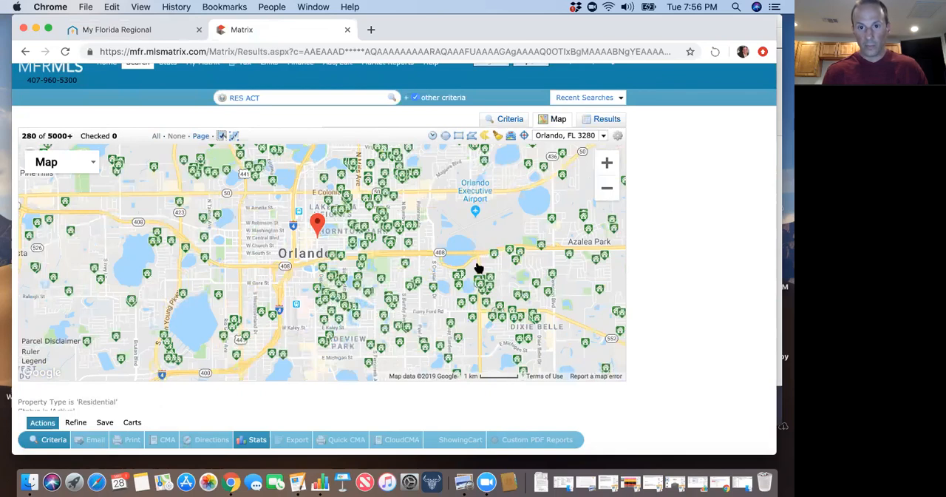
Try a five-sided polygon search area around Dixie Belle and Azalea Park, set to be included, and delete it again.
click(471, 137)
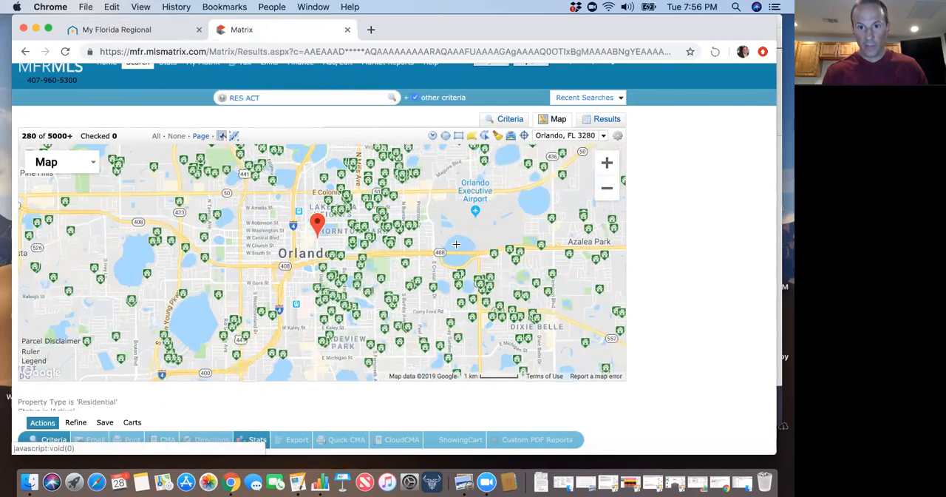
click(460, 252)
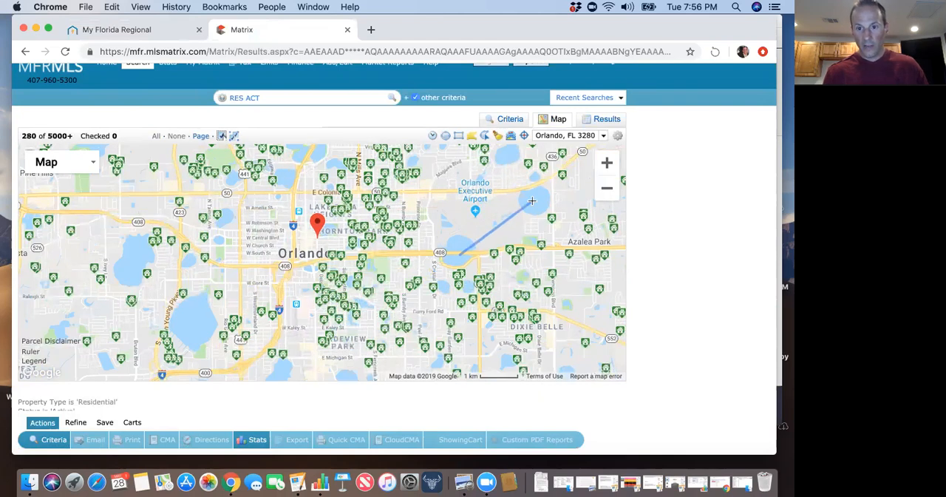
click(558, 207)
click(597, 287)
click(515, 348)
click(456, 322)
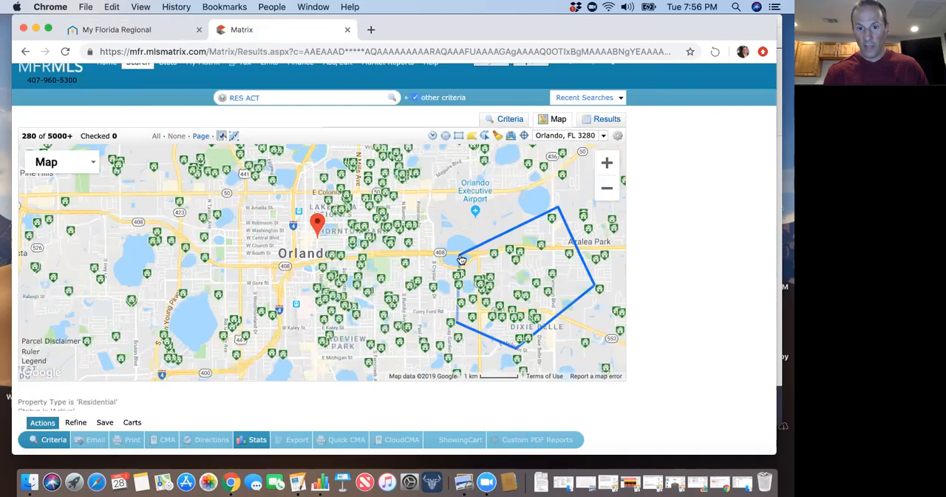
click(460, 257)
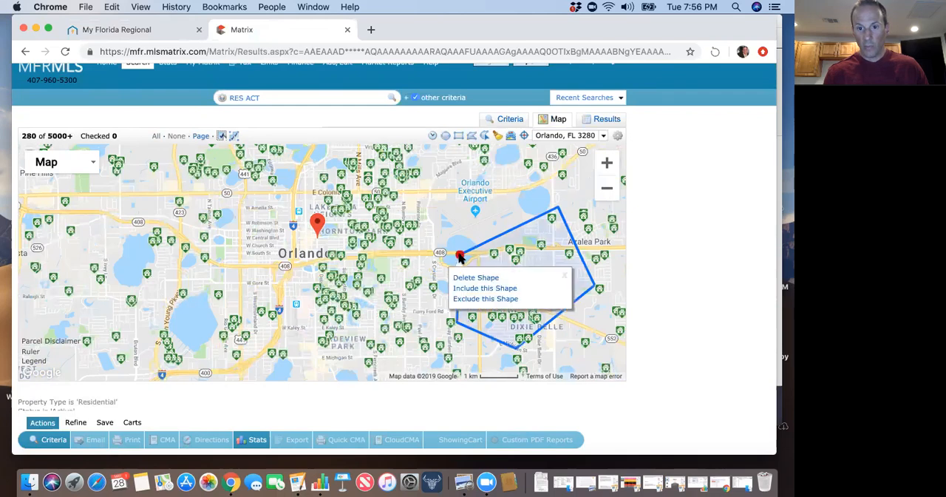
click(494, 288)
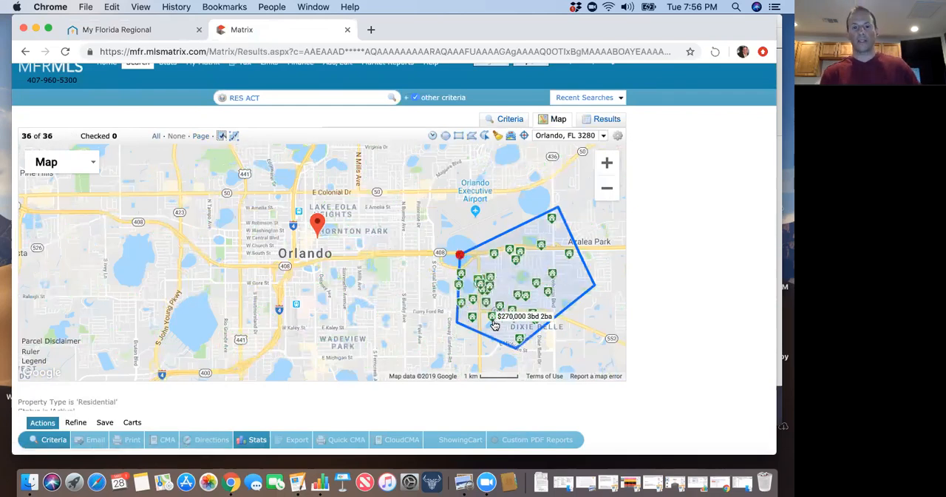
click(460, 257)
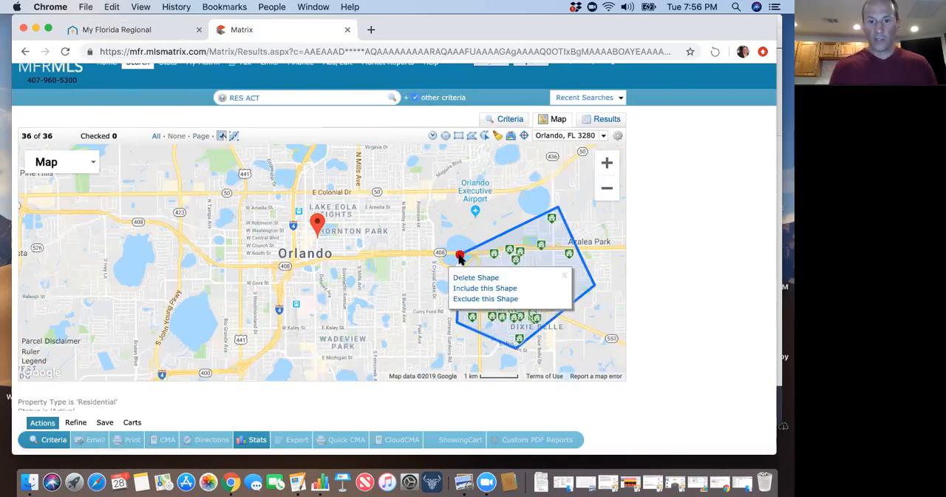
click(464, 278)
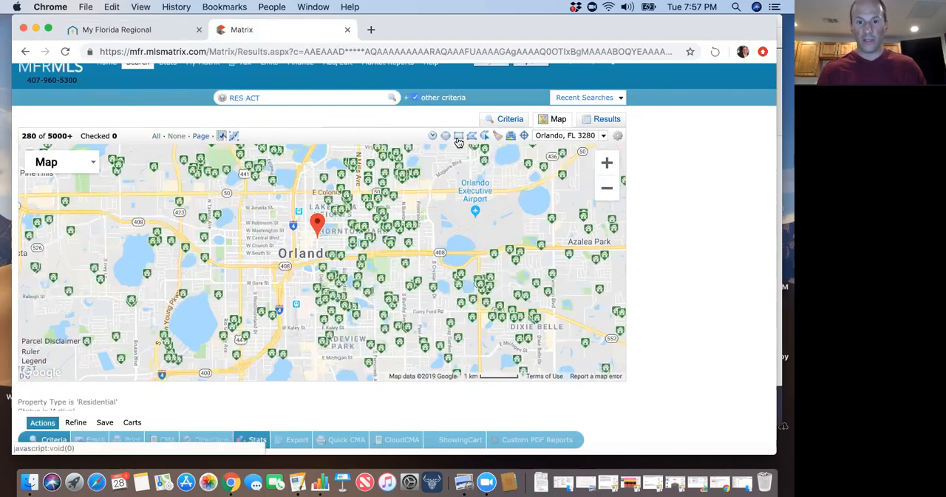
click(459, 137)
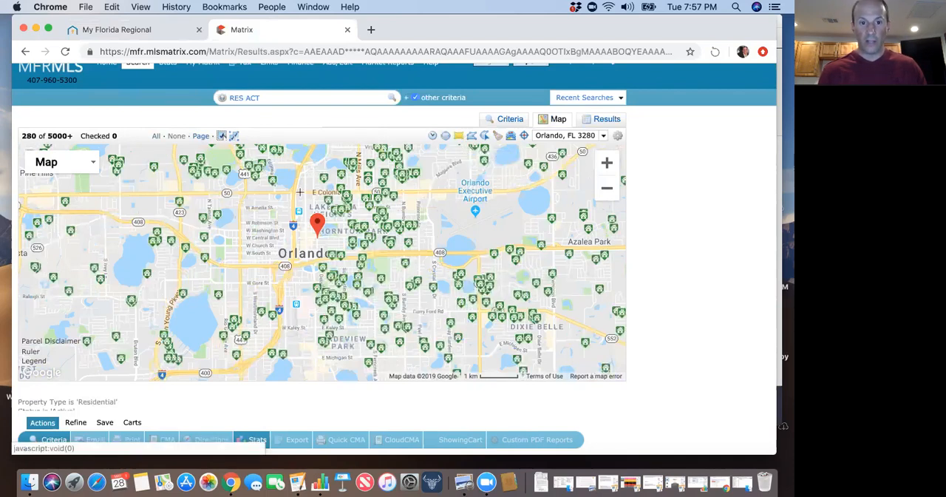
drag(299, 192, 452, 351)
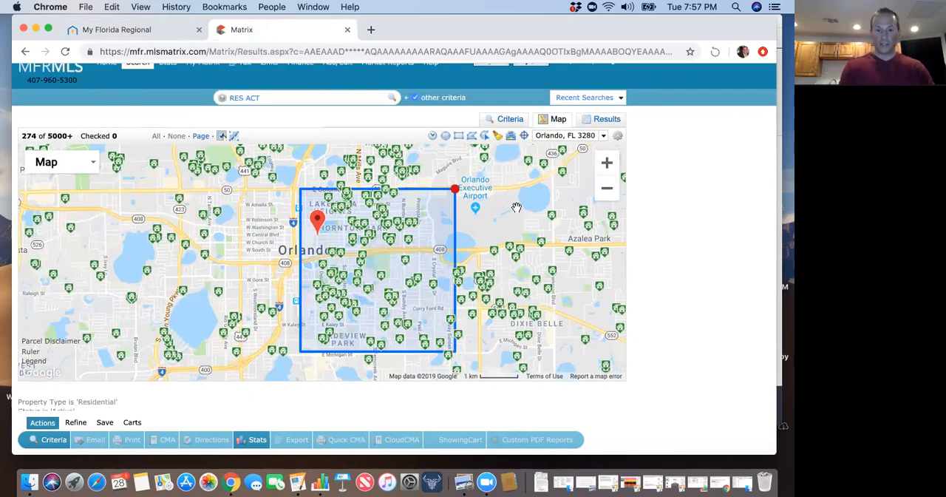
click(455, 190)
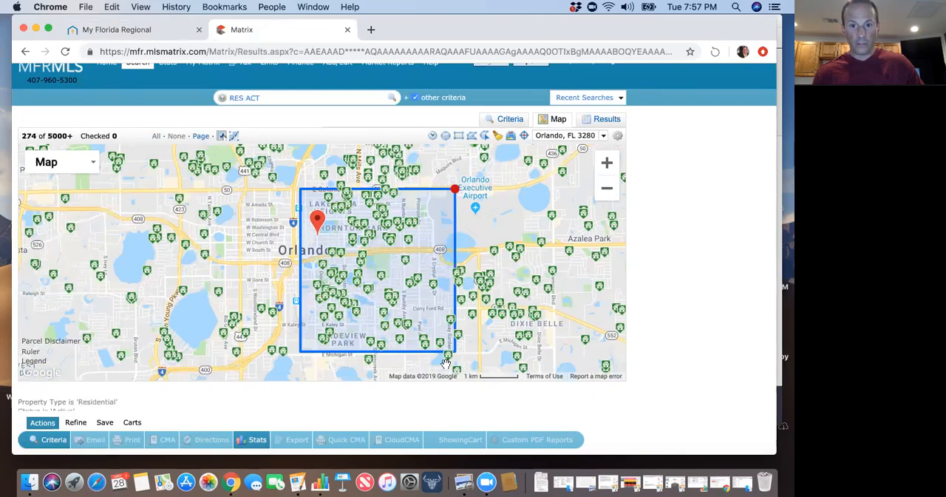
click(455, 190)
click(464, 214)
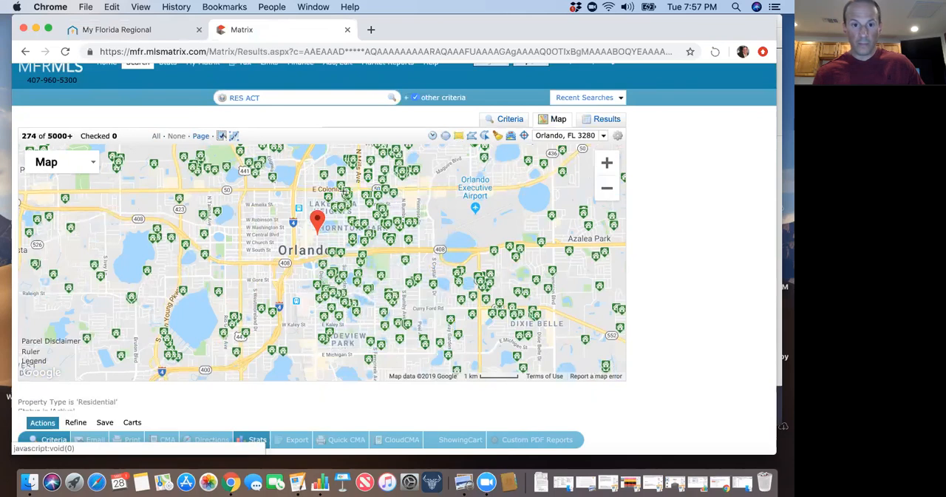
Draw a rectangular search area east of I-4 between East Colonial Drive and East Michigan Street, and return to the search criteria.
mouse_move(297, 191)
mouse_down()
mouse_move(395, 227)
mouse_move(450, 354)
mouse_up()
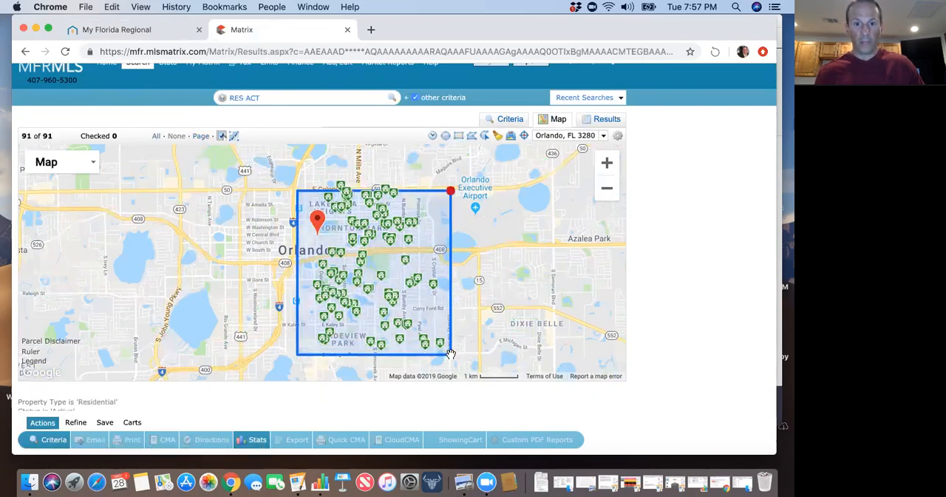
click(510, 123)
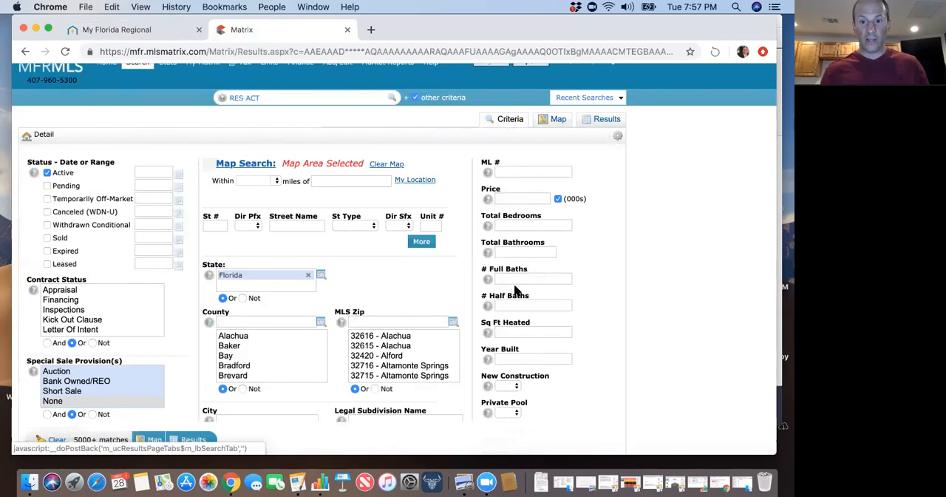
Set the criteria to 3+ total bedrooms and 2+ total bathrooms.
scroll(518, 289, down, 1)
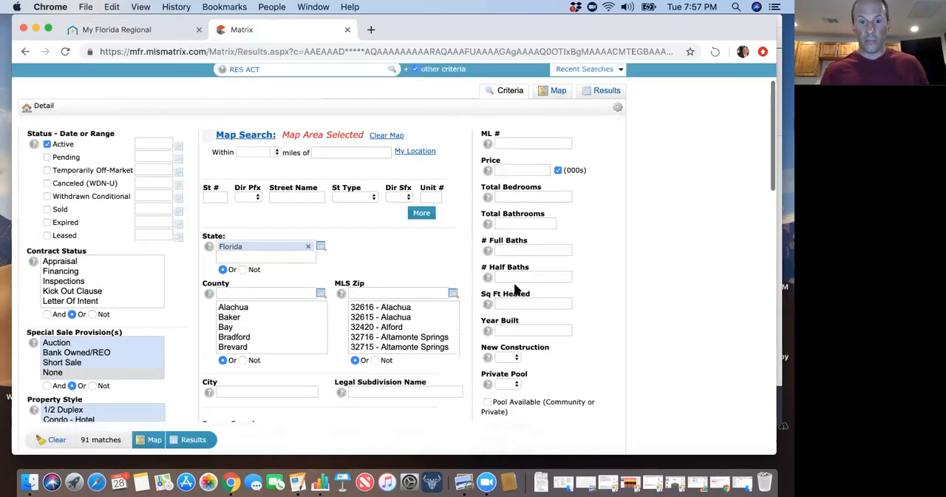
scroll(517, 199, down, 1)
click(504, 179)
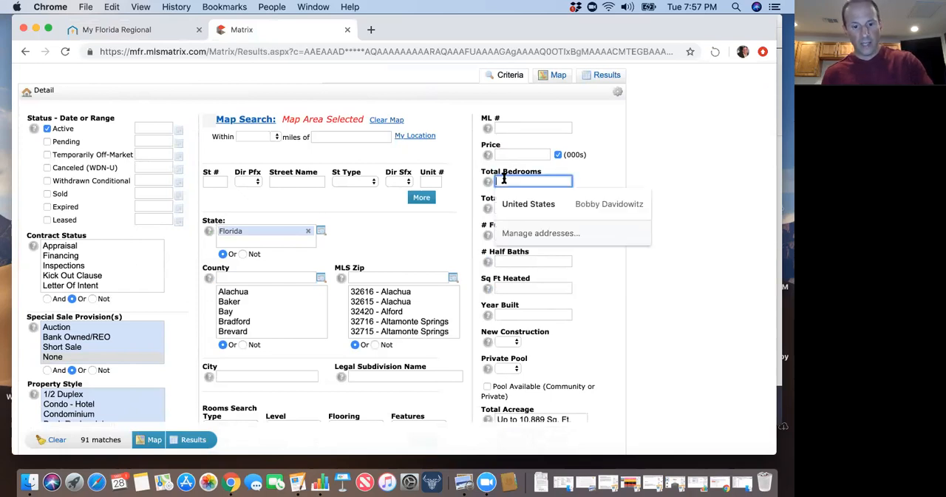
text(3+)
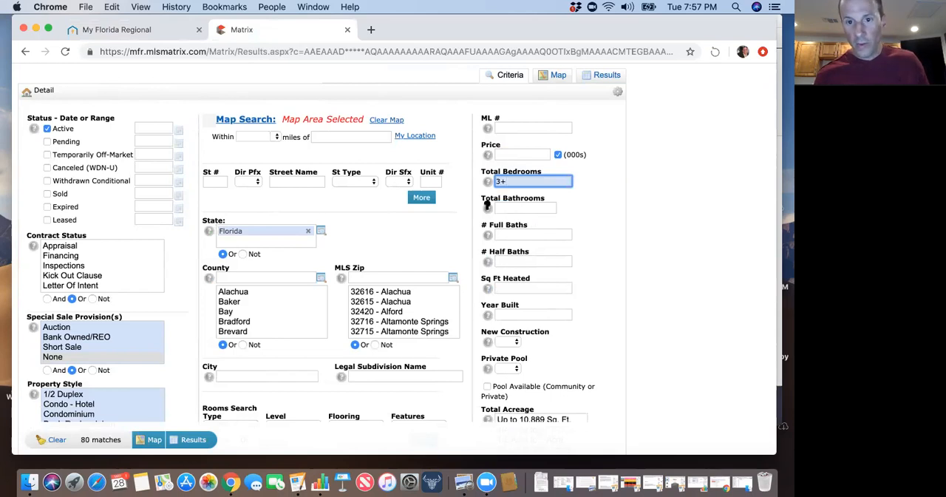
mouse_move(487, 207)
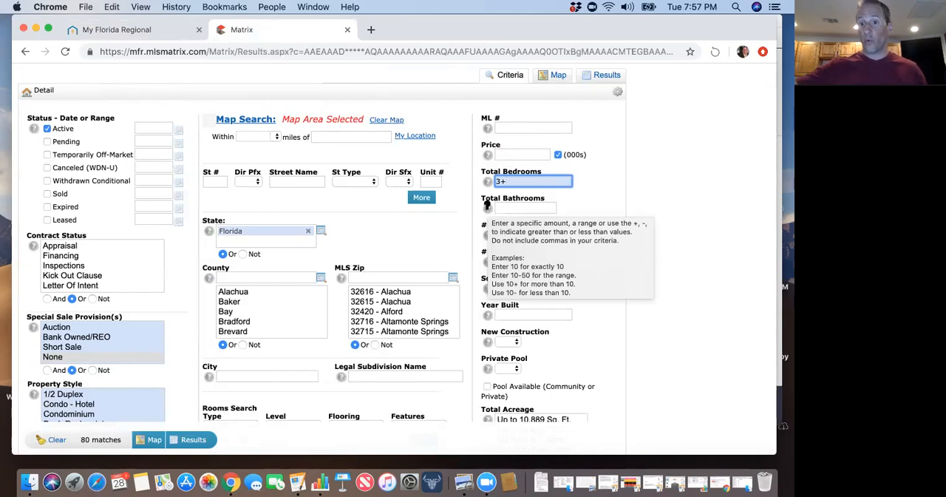
click(505, 208)
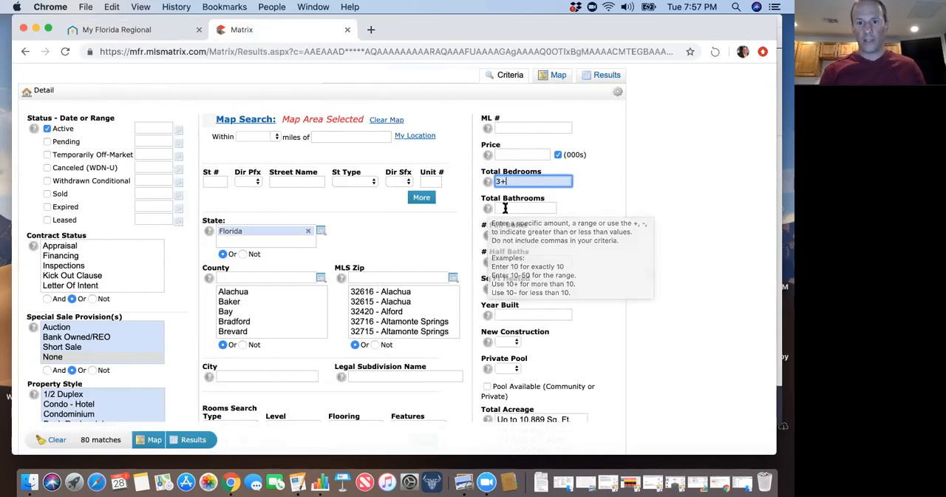
click(507, 232)
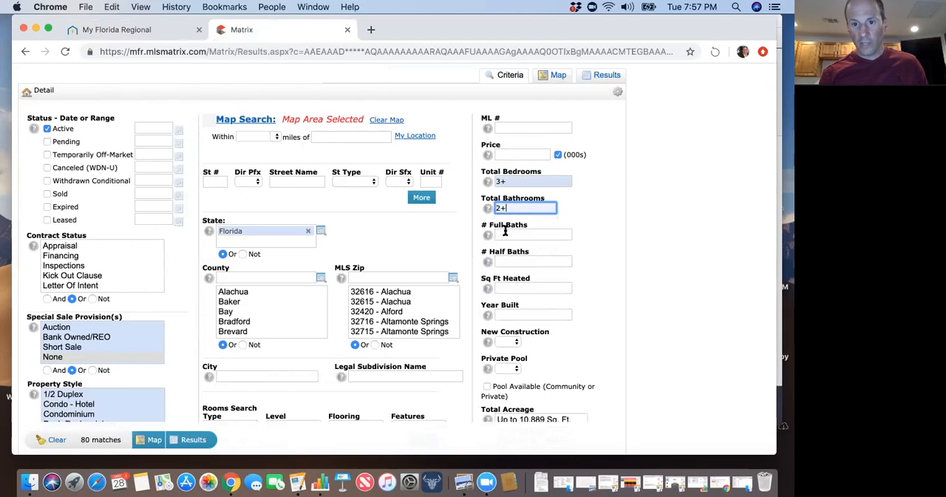
scroll(595, 274, down, 1)
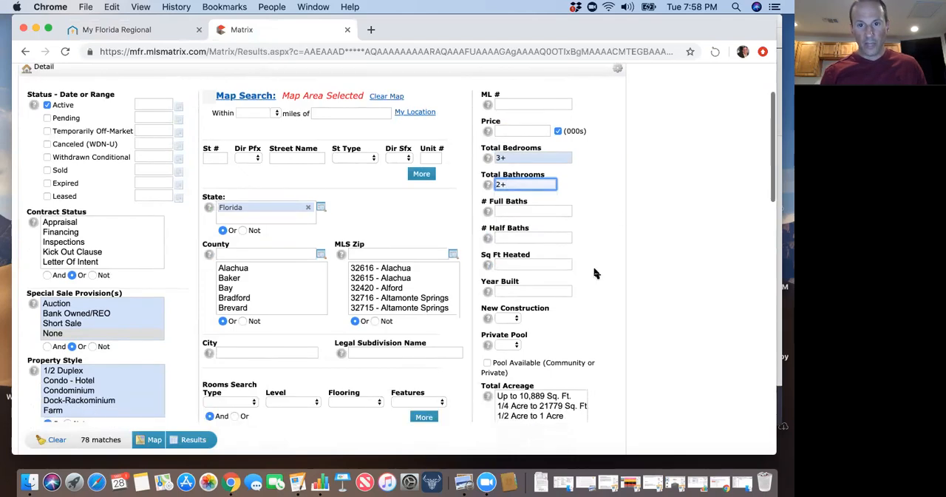
Limit the price to 450 thousand or less by entering 450- in the search criteria.
scroll(595, 273, down, 1)
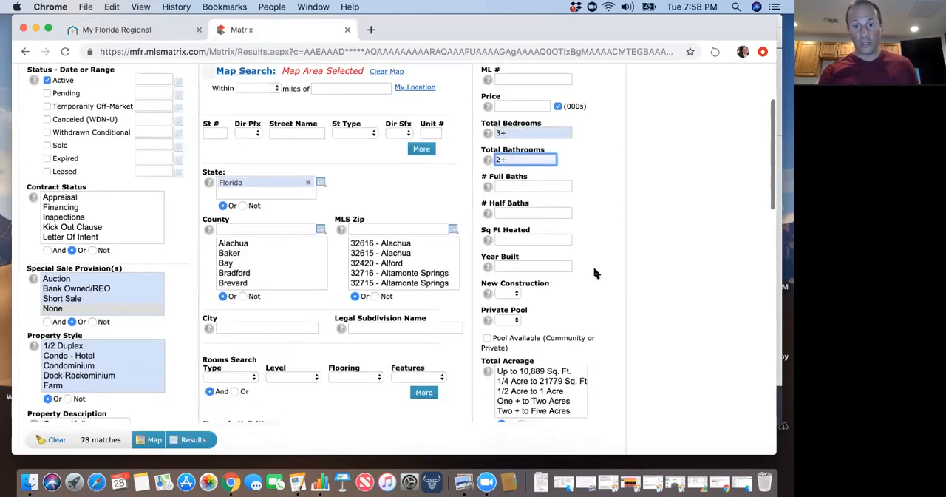
scroll(595, 274, up, 1)
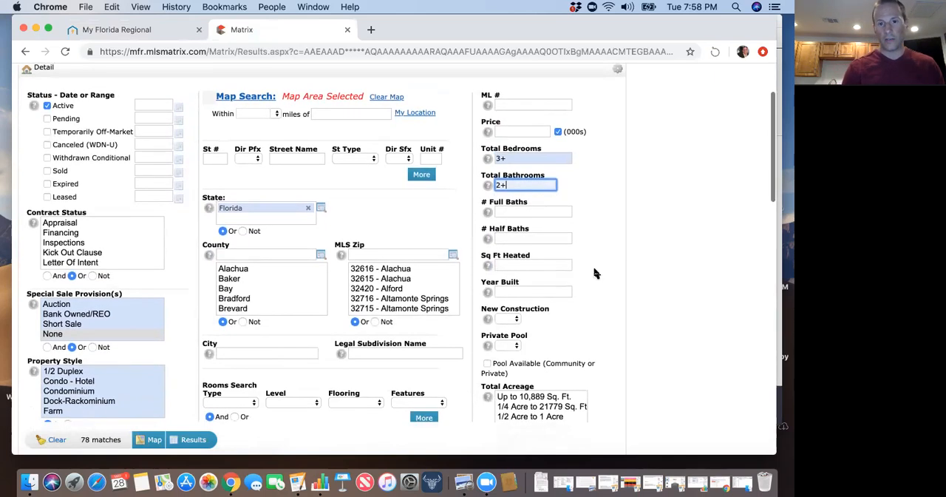
click(523, 132)
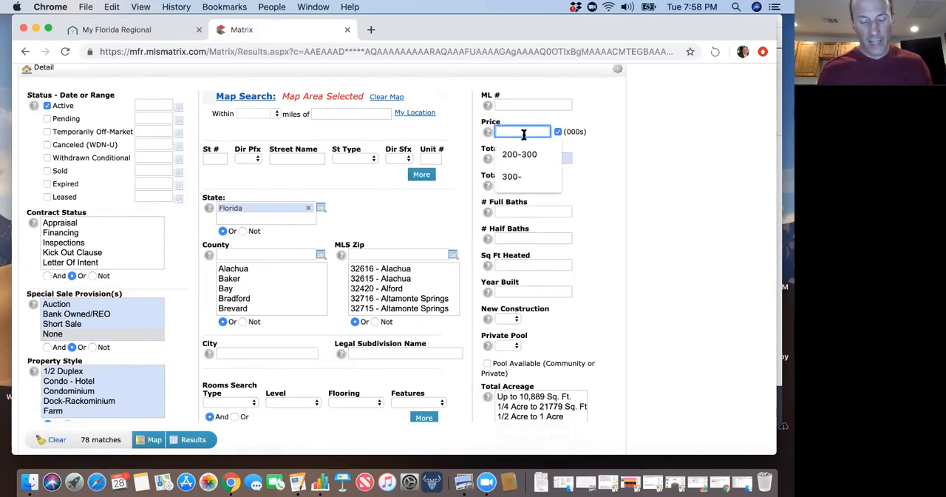
text(450-)
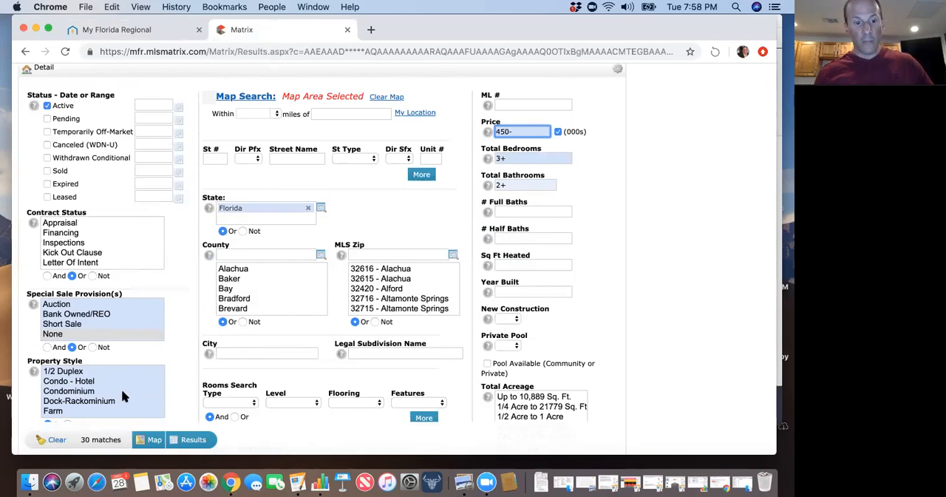
click(93, 443)
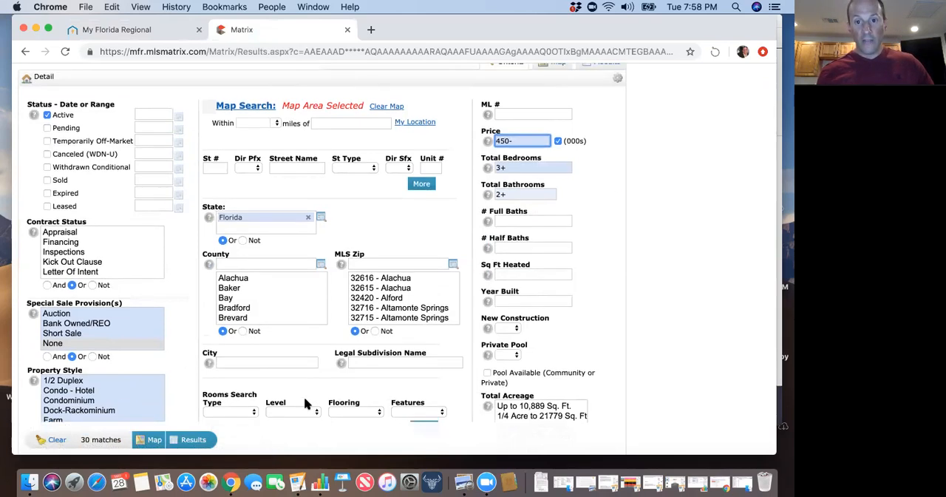
Check the matching listings on the map and return to the search criteria.
scroll(304, 396, up, 2)
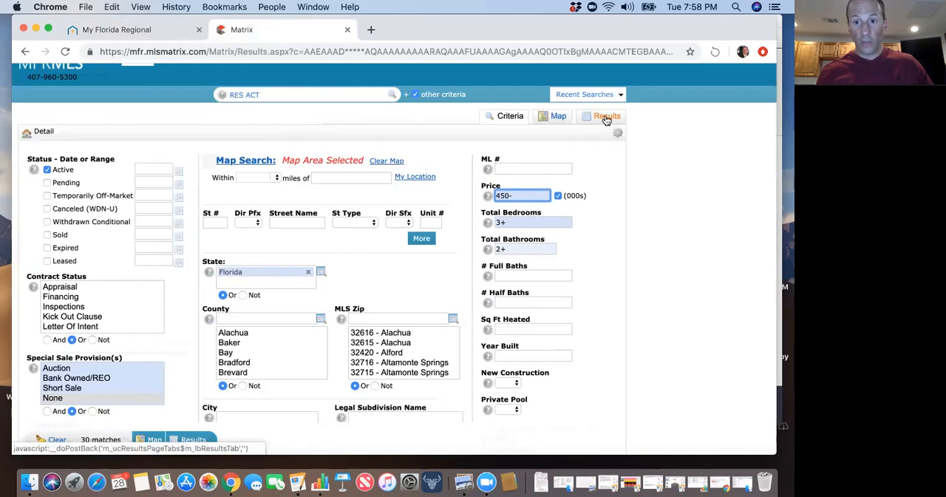
click(558, 118)
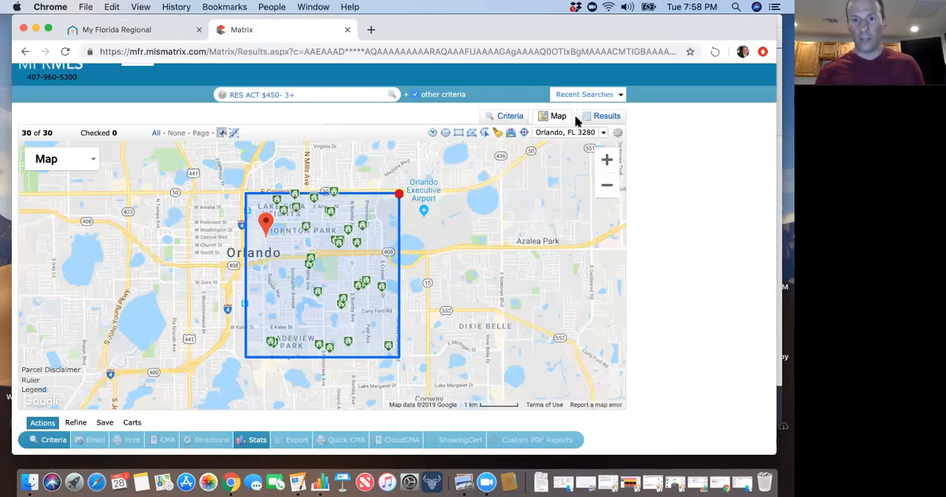
click(510, 119)
Review the remaining search criteria, including the Private Pool options, acreage, garage and special sale provisions, without setting any of them.
scroll(439, 253, down, 2)
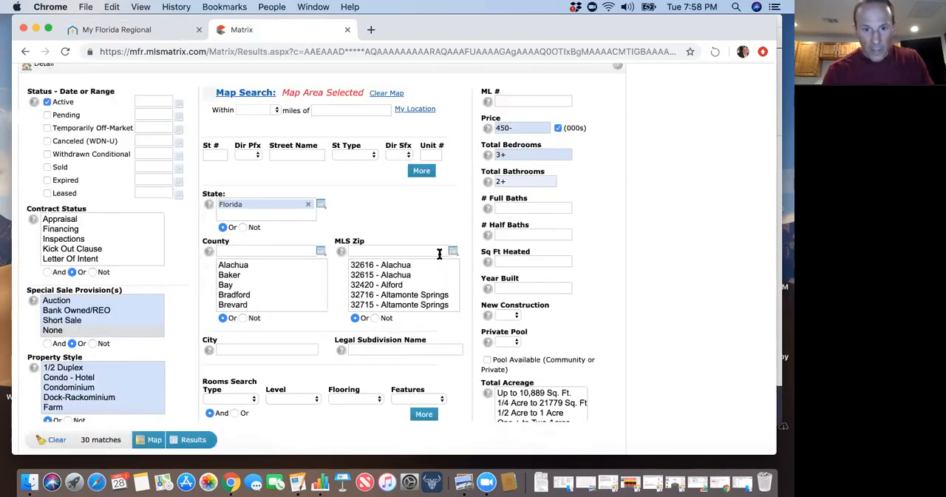
scroll(450, 286, down, 1)
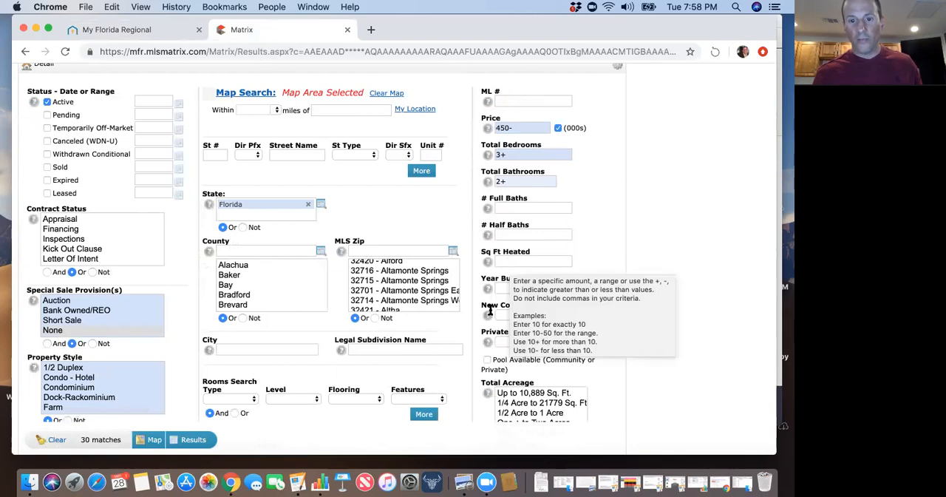
scroll(472, 342, down, 2)
click(506, 290)
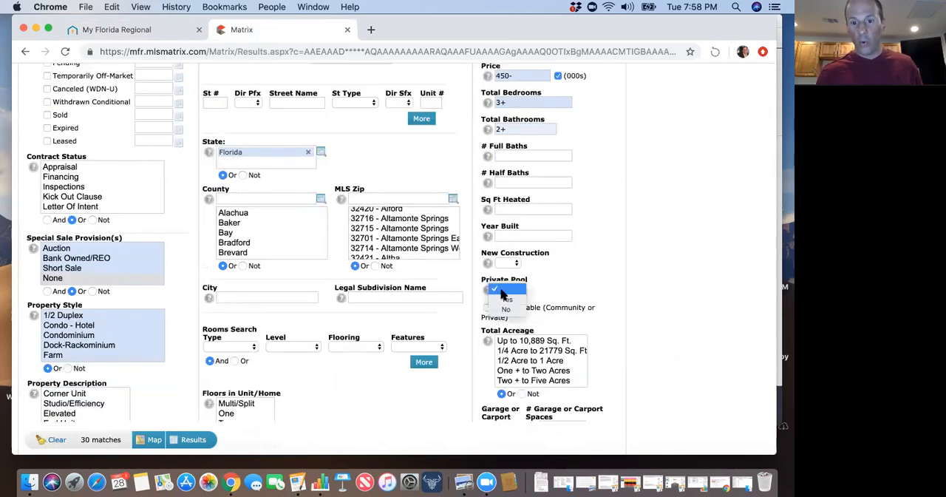
click(557, 282)
scroll(472, 333, down, 3)
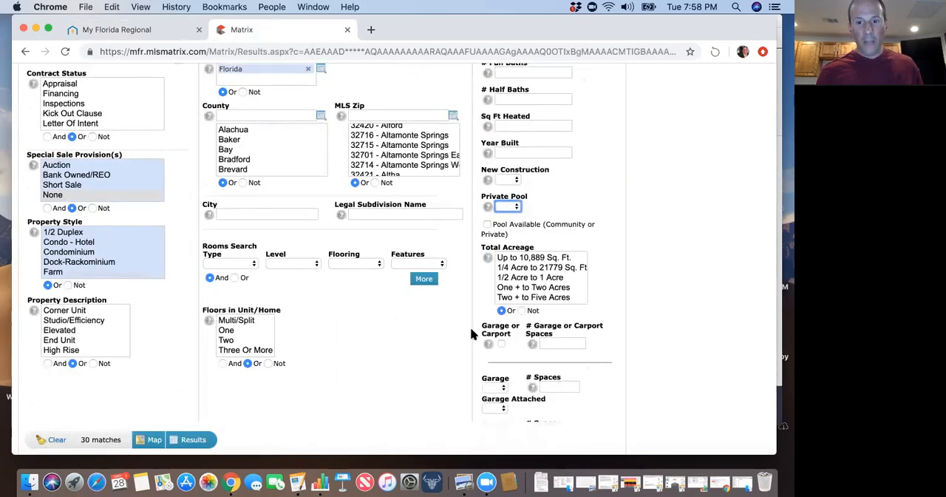
scroll(471, 329, up, 6)
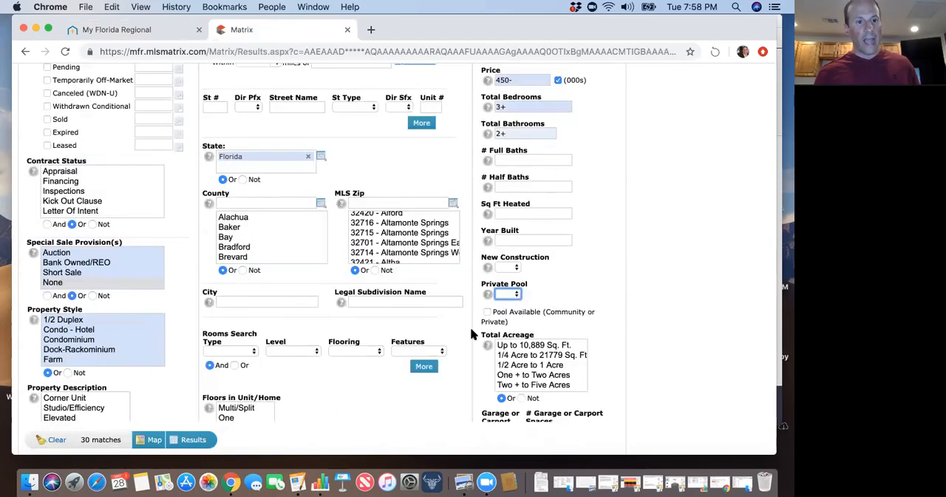
scroll(470, 327, down, 2)
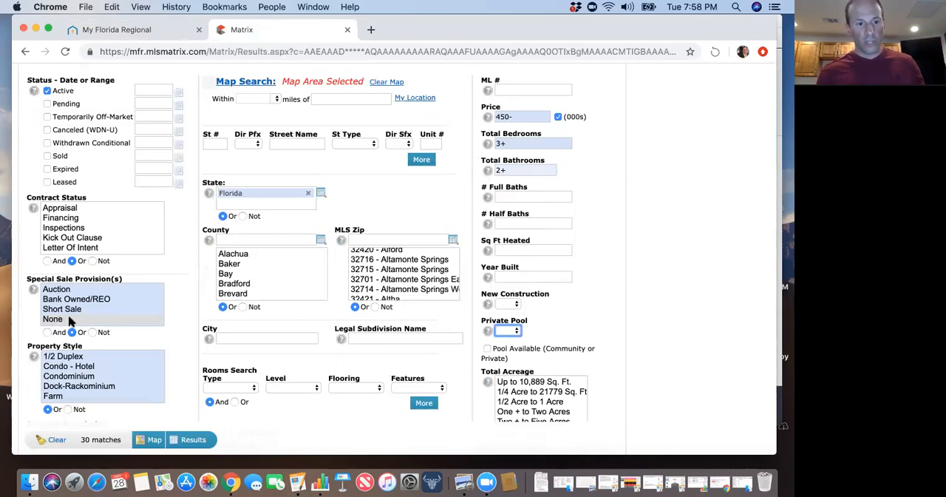
scroll(157, 333, down, 3)
scroll(156, 328, up, 6)
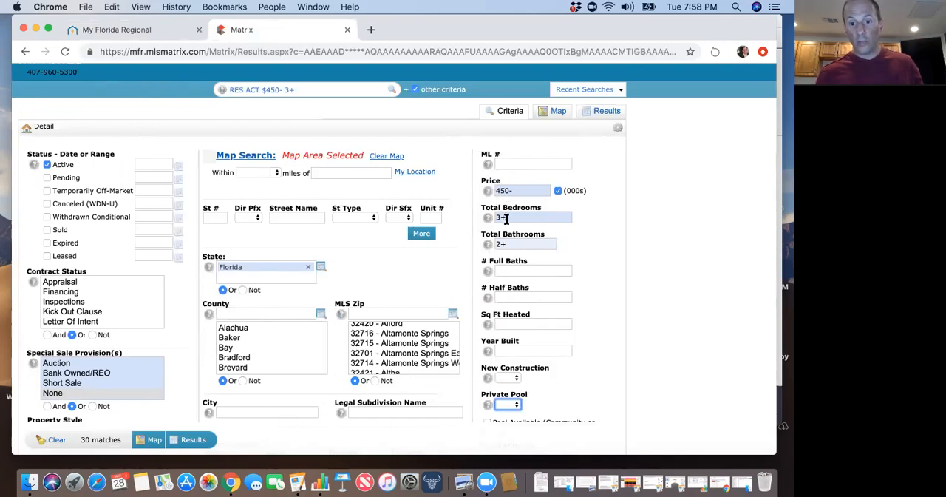
scroll(506, 185, down, 1)
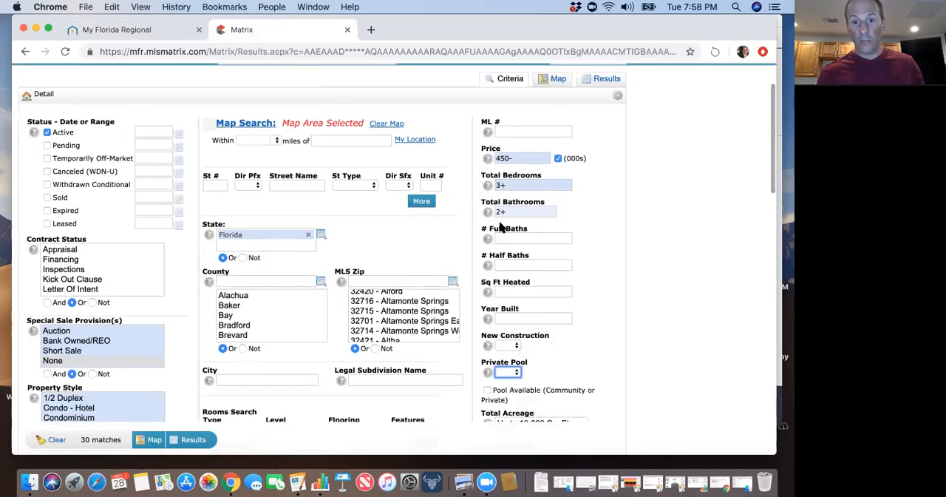
scroll(555, 250, down, 1)
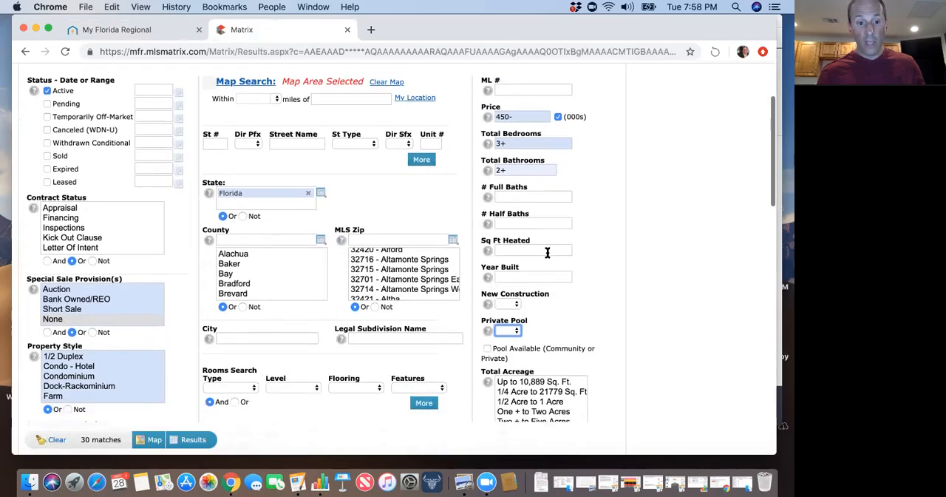
Open the list of matching listings and look through their prices, areas and sizes.
click(194, 441)
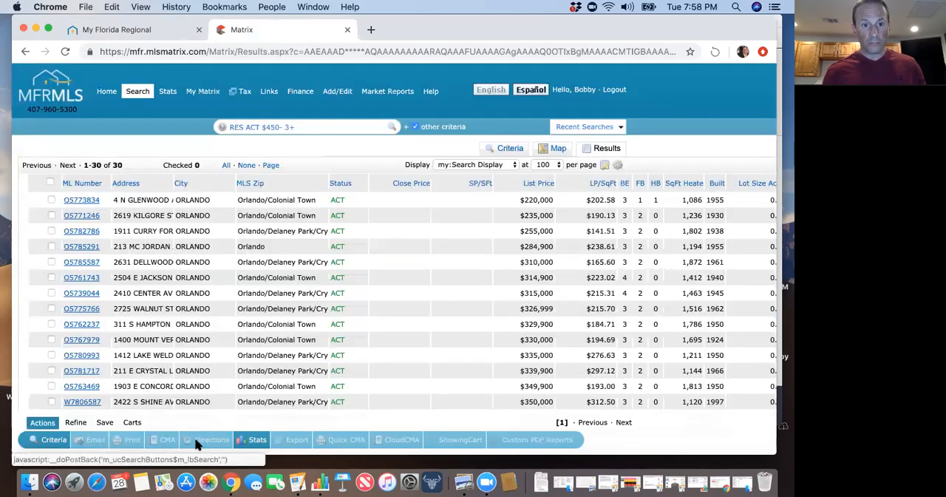
scroll(309, 364, down, 3)
scroll(309, 364, down, 5)
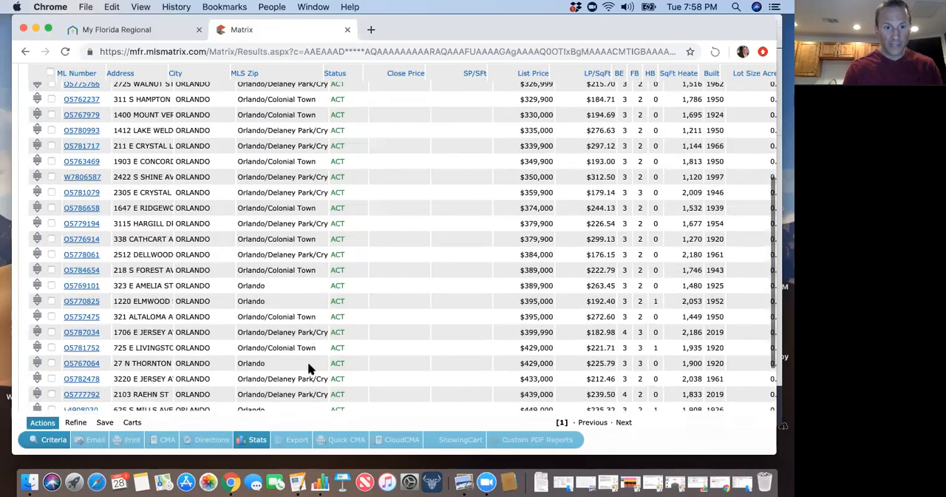
scroll(333, 281, up, 2)
scroll(334, 281, up, 4)
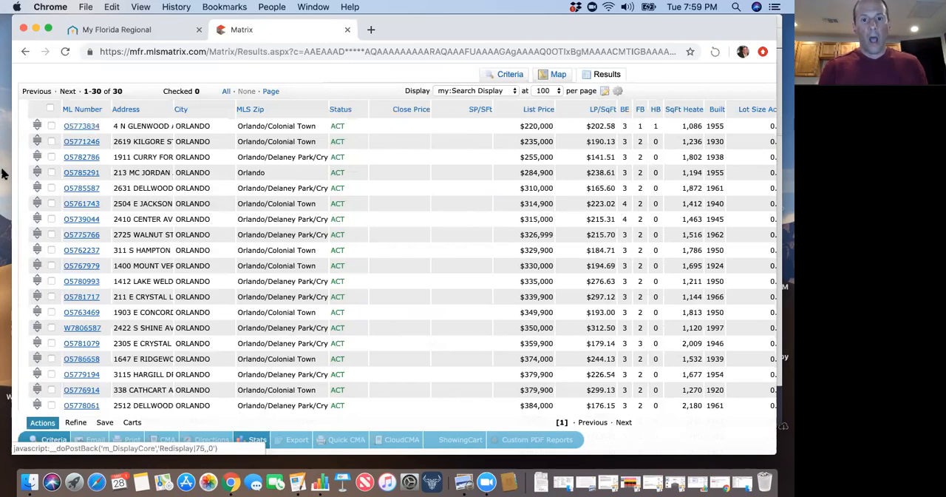
scroll(290, 278, down, 2)
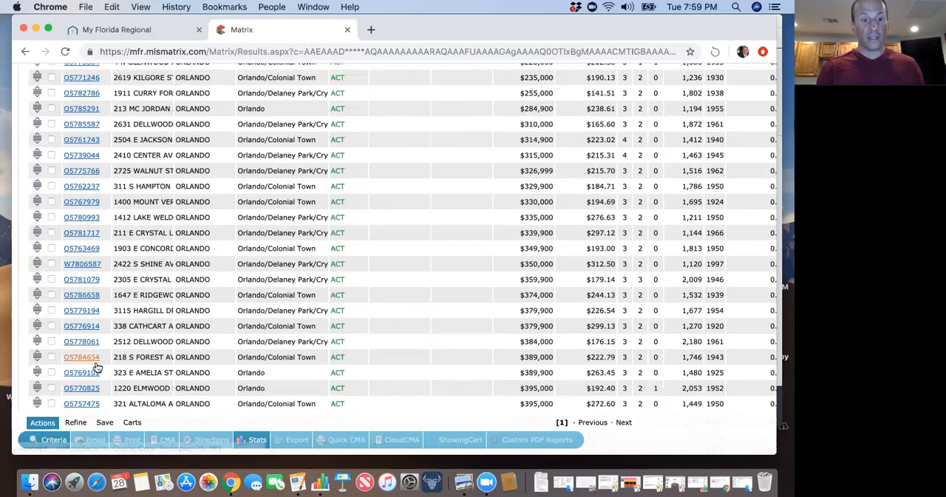
Start a new saved search from these results and name it "single family downtown".
click(105, 423)
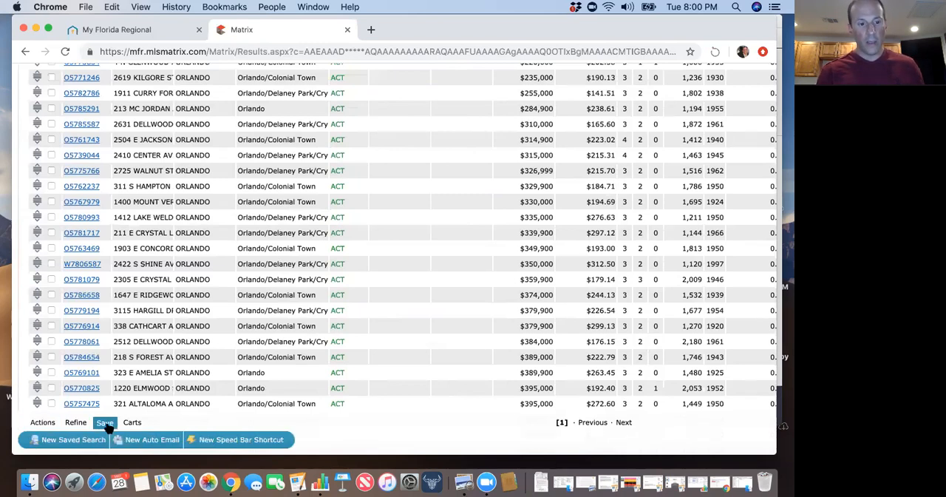
click(83, 441)
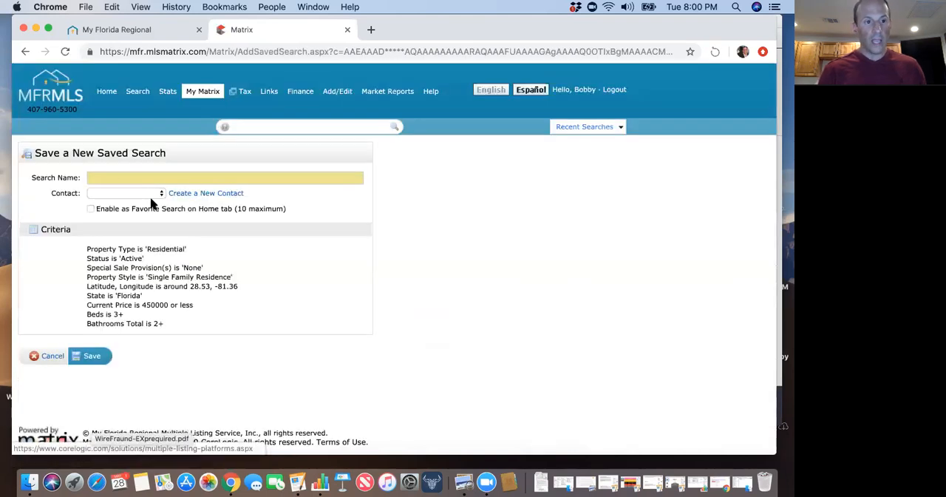
click(110, 176)
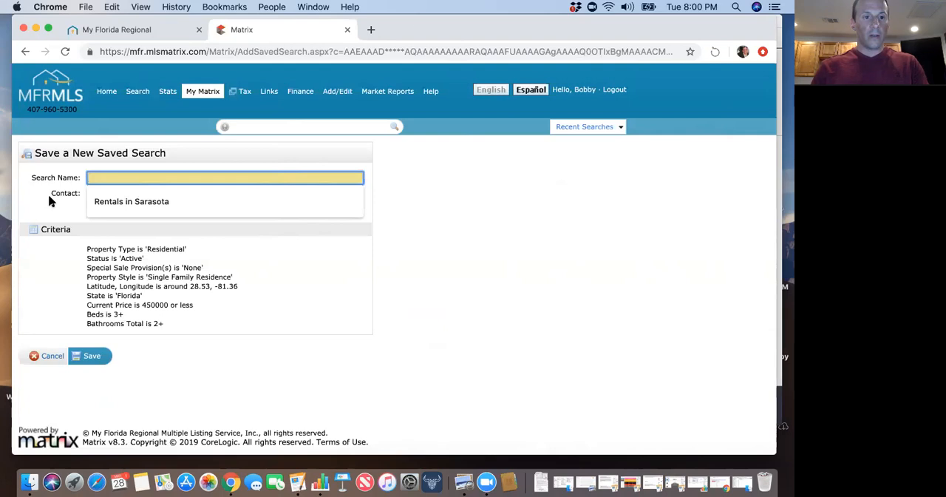
text(single family dow)
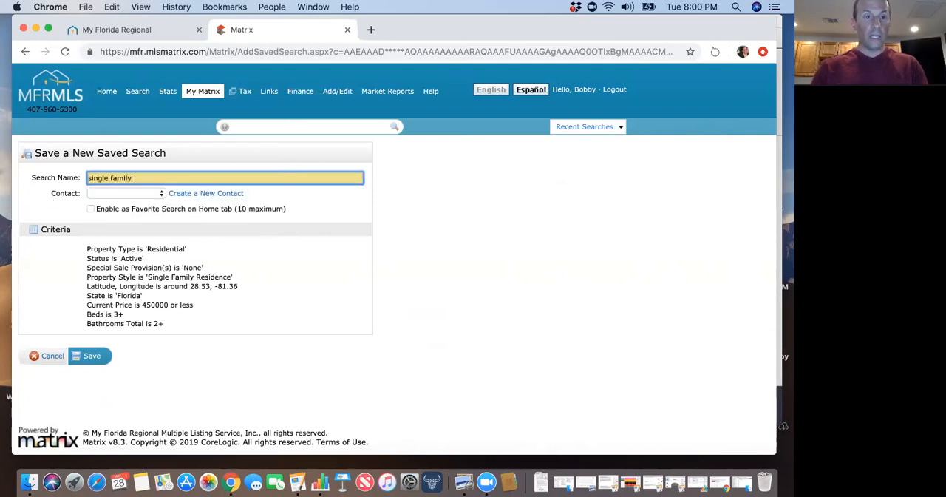
key(BackSpace)
key(BackSpace)
key(BackSpace)
text(downtown)
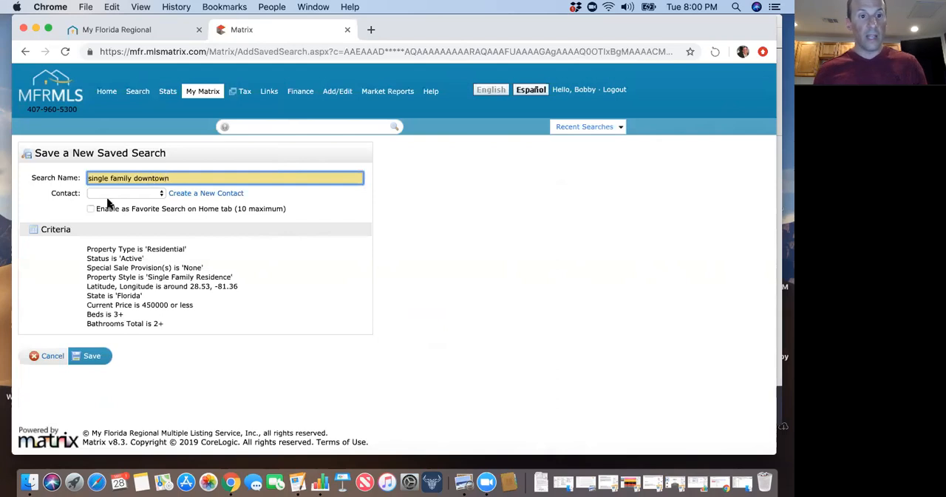
Expand the contact choices to all contacts, and view the new contact form without creating a contact.
click(108, 195)
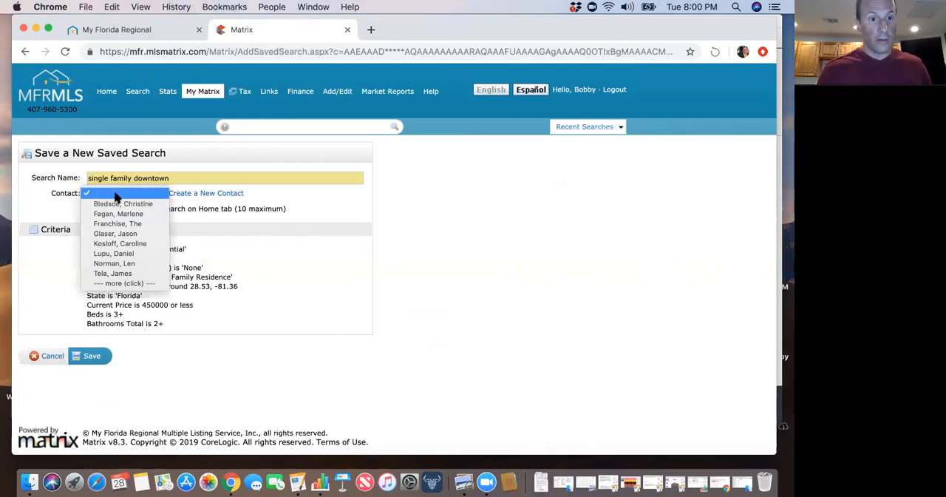
click(120, 283)
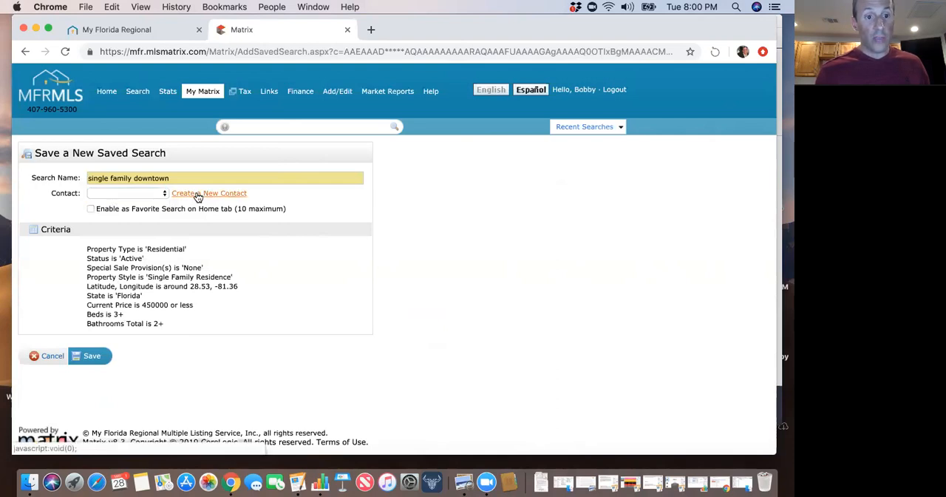
click(198, 196)
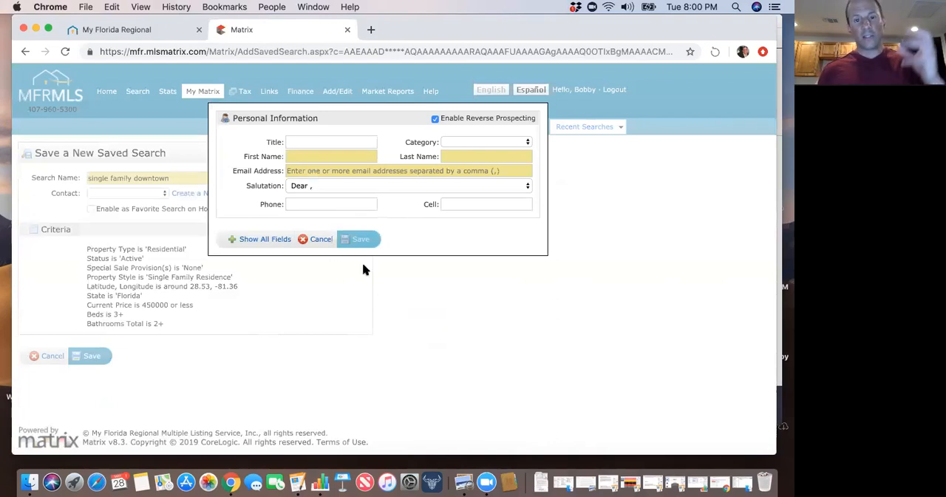
click(322, 240)
Assign the second contact entry under the account holder's own name to the search and save the search.
click(148, 190)
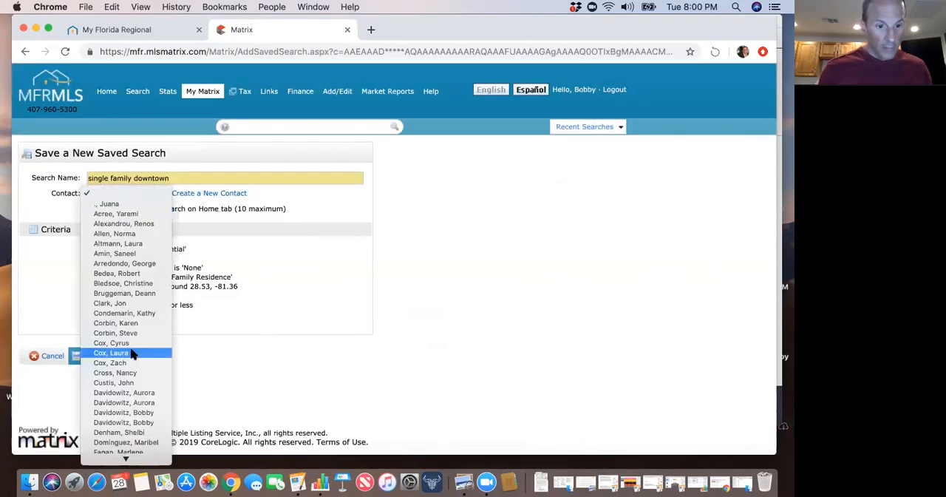
scroll(133, 391, down, 3)
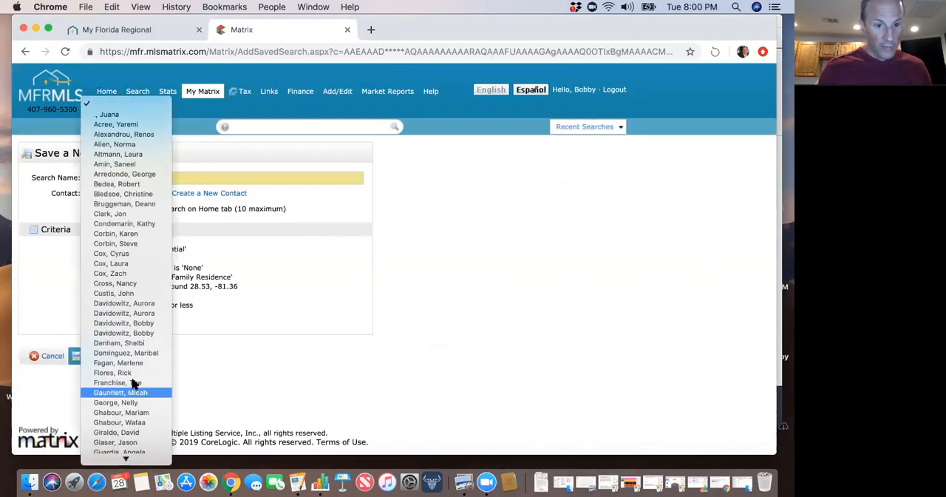
click(148, 334)
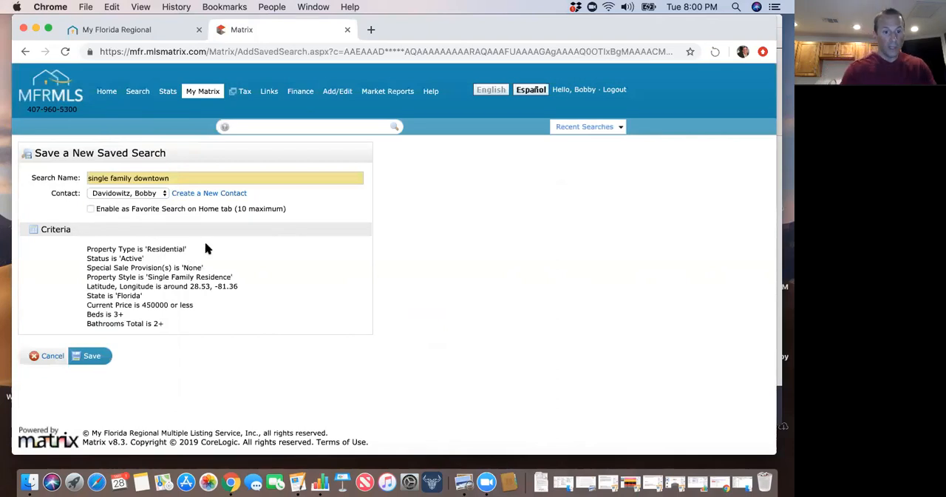
click(91, 357)
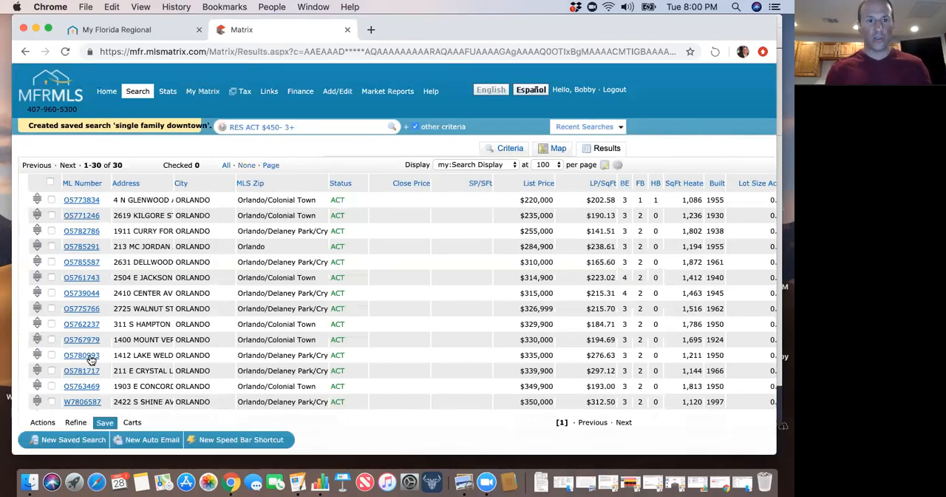
Open the list of saved searches and look through the subjects and contact names on its first page.
mouse_move(203, 95)
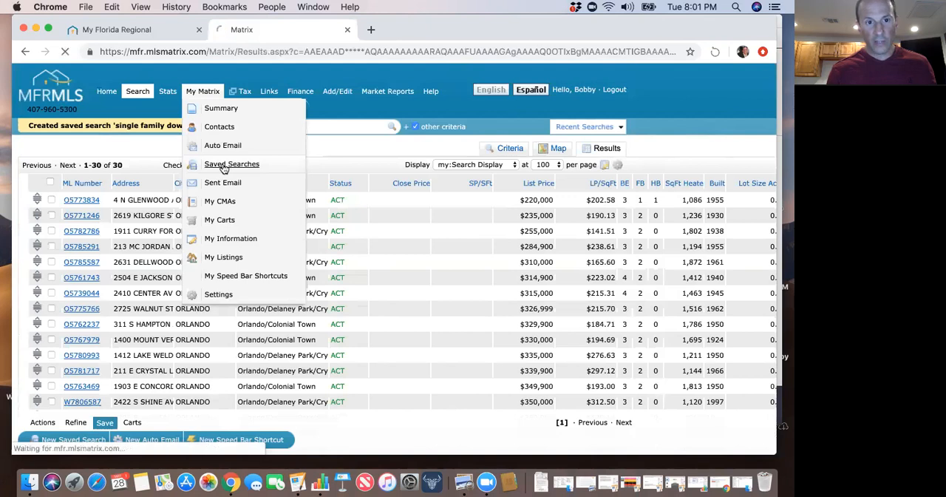
click(224, 165)
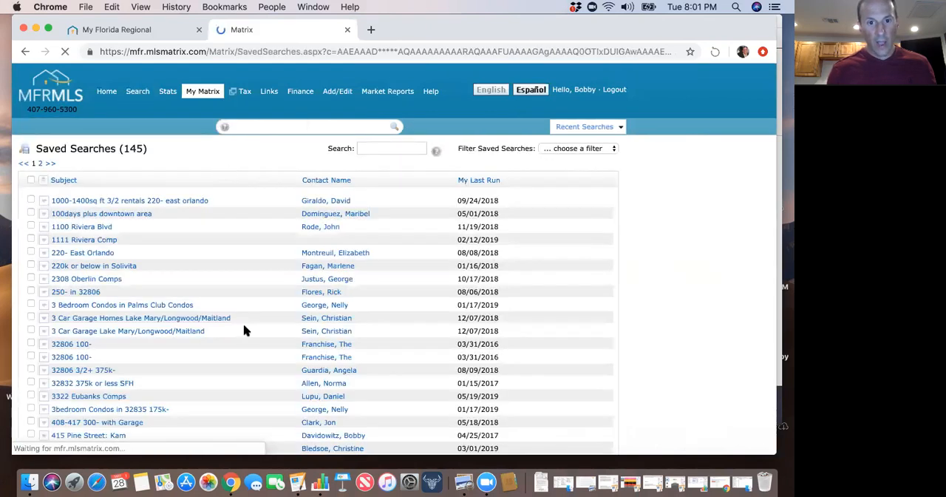
scroll(349, 360, down, 3)
scroll(349, 360, down, 2)
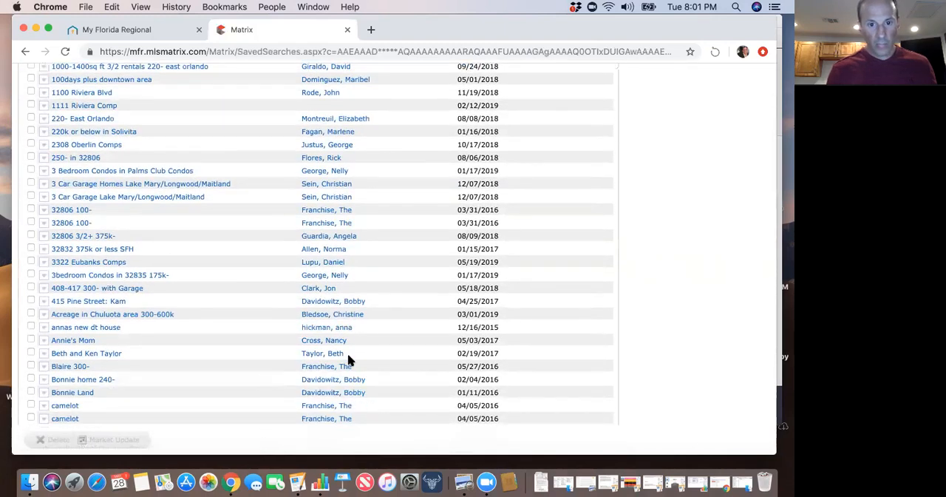
scroll(349, 360, down, 5)
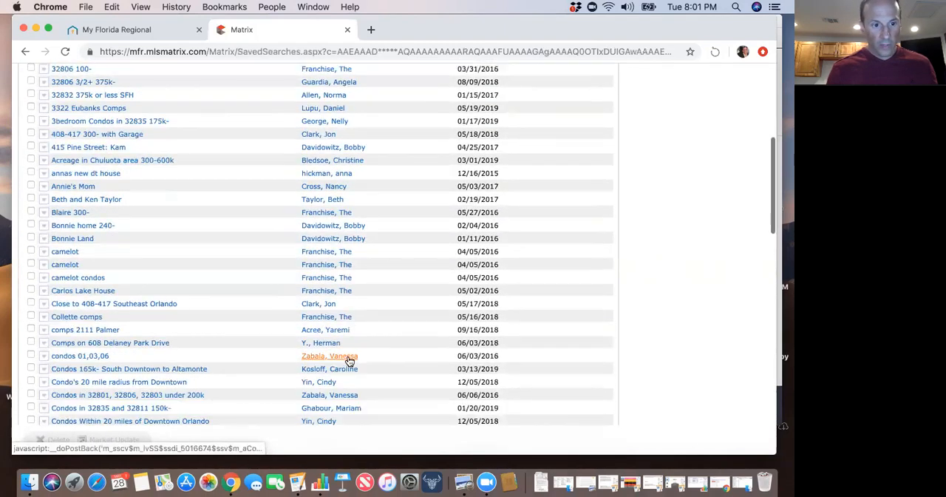
scroll(349, 360, down, 3)
scroll(350, 360, down, 2)
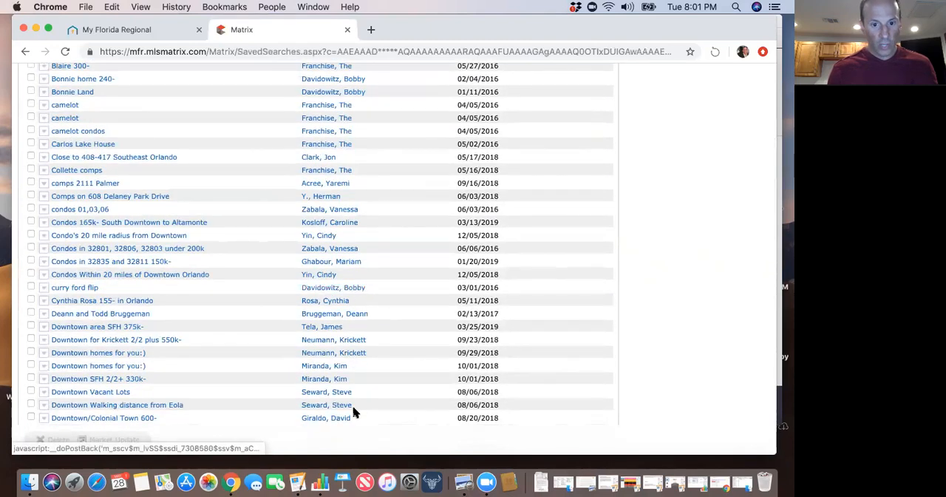
scroll(353, 411, down, 5)
scroll(354, 411, down, 8)
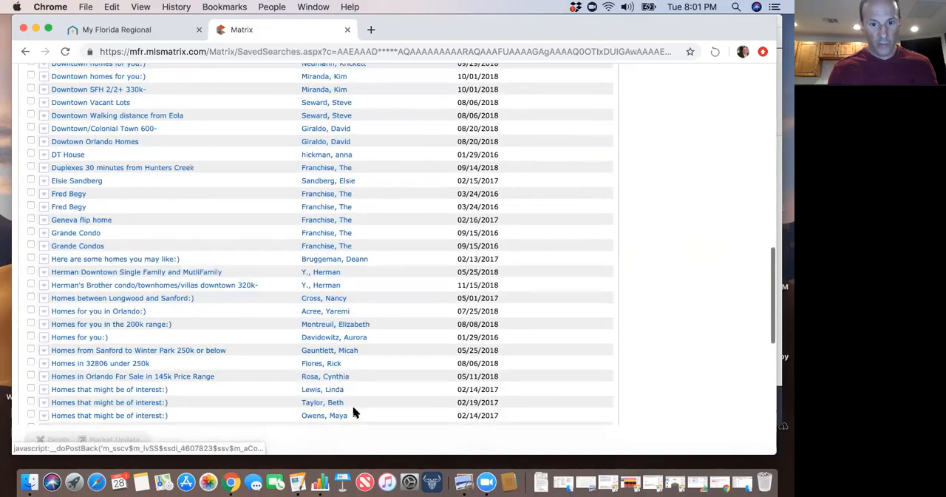
scroll(354, 414, down, 5)
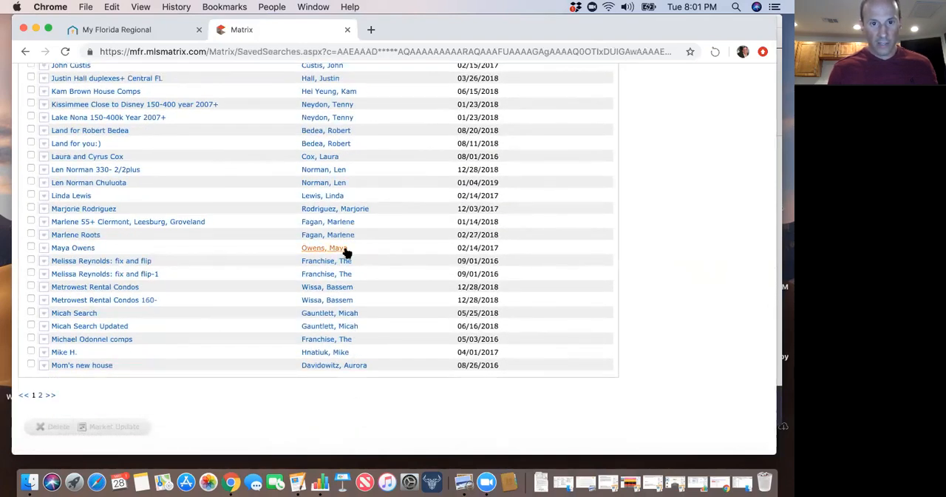
scroll(345, 252, up, 2)
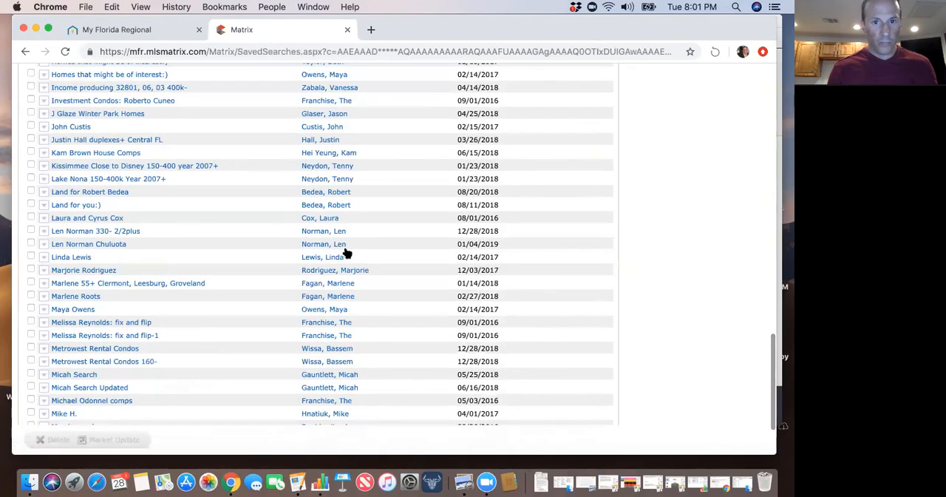
scroll(344, 252, up, 3)
scroll(345, 252, up, 5)
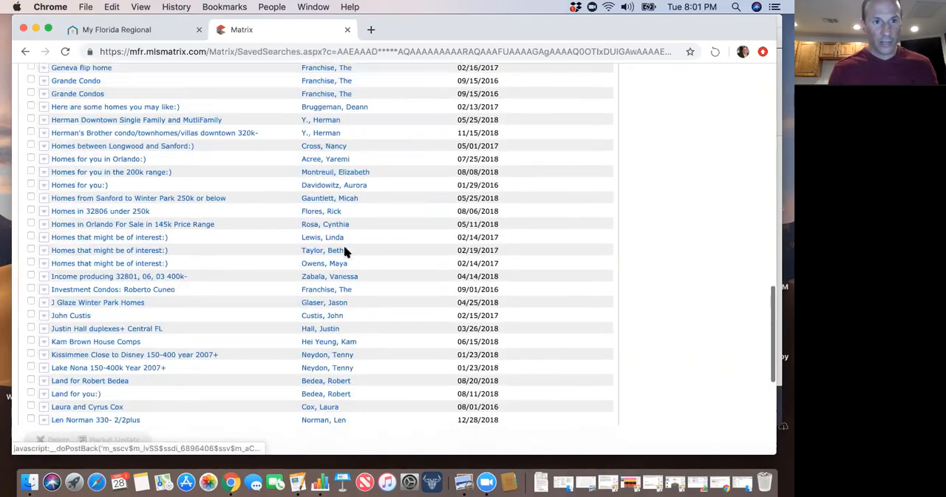
scroll(345, 252, up, 4)
scroll(345, 252, up, 6)
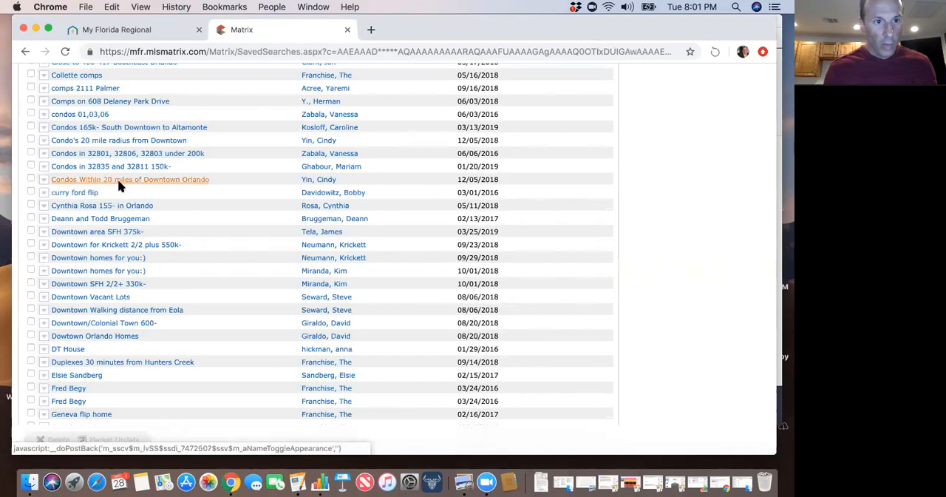
scroll(120, 188, up, 4)
scroll(119, 187, up, 6)
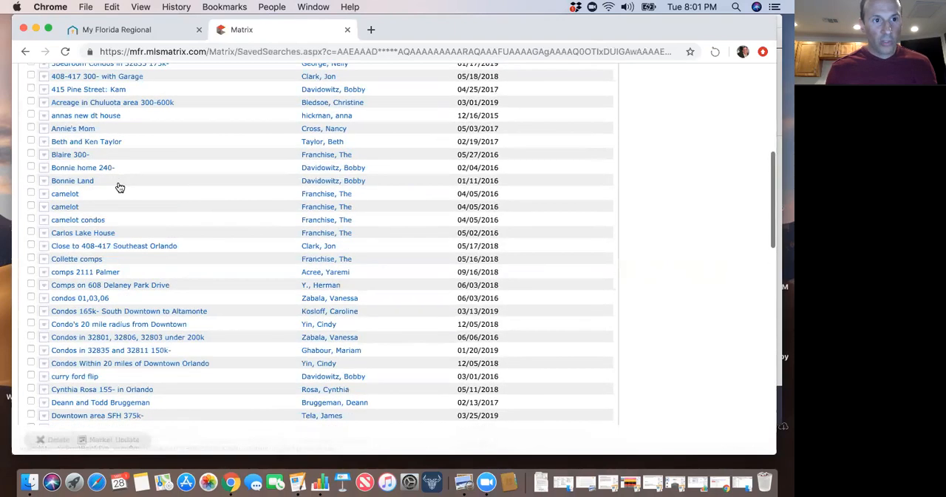
scroll(120, 188, up, 5)
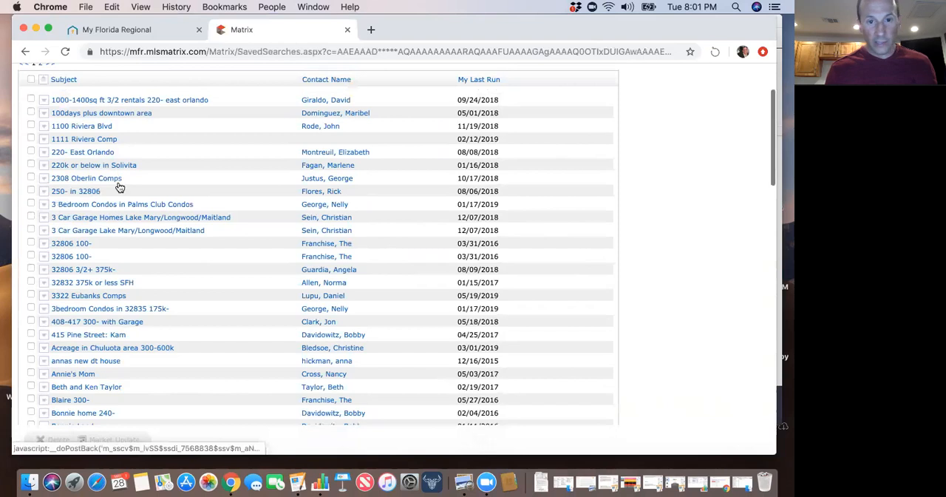
scroll(362, 332, down, 1)
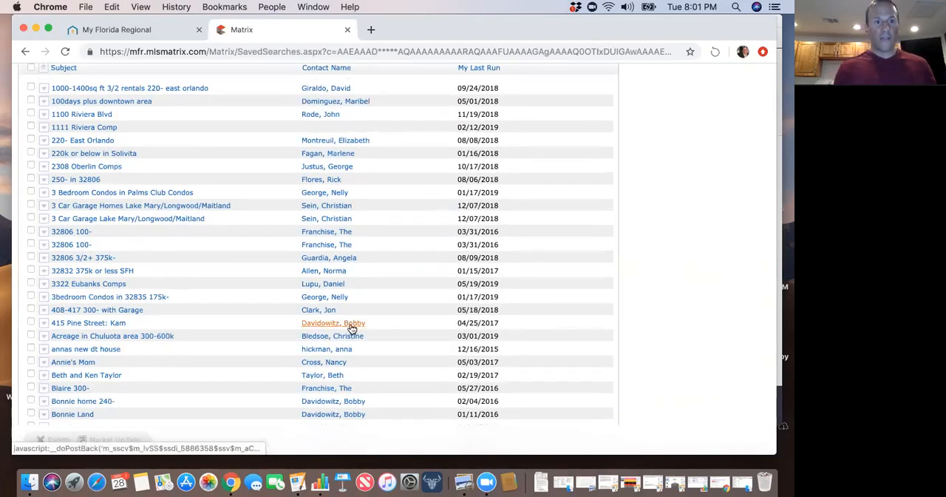
scroll(352, 328, up, 3)
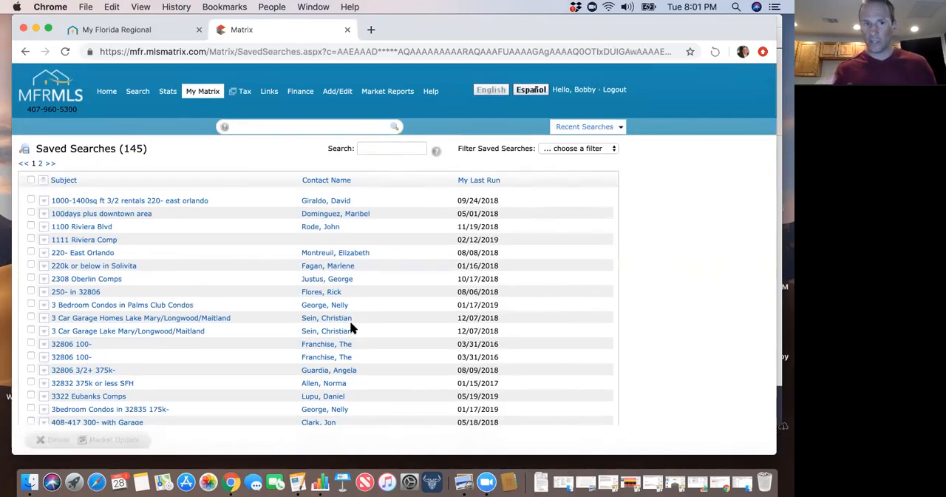
mouse_move(213, 95)
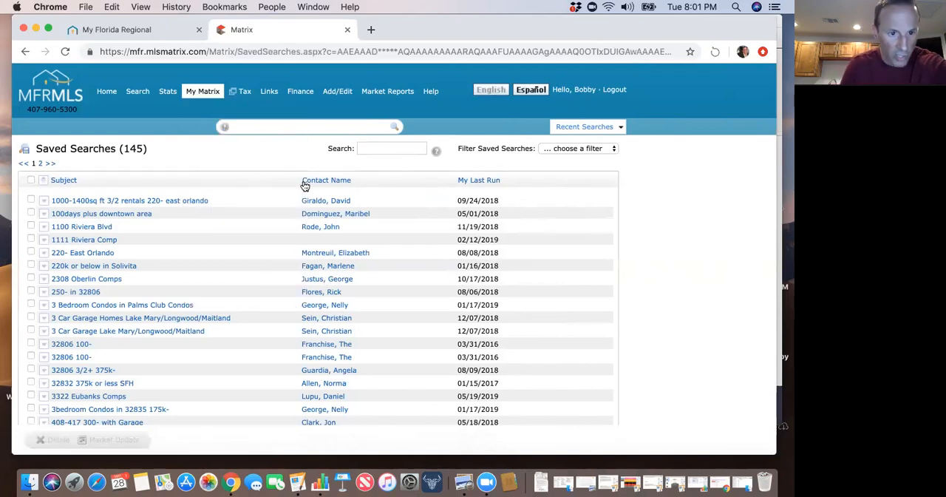
Find the saved search "single family downtown" on the second page of the list and expand its details.
scroll(196, 312, down, 5)
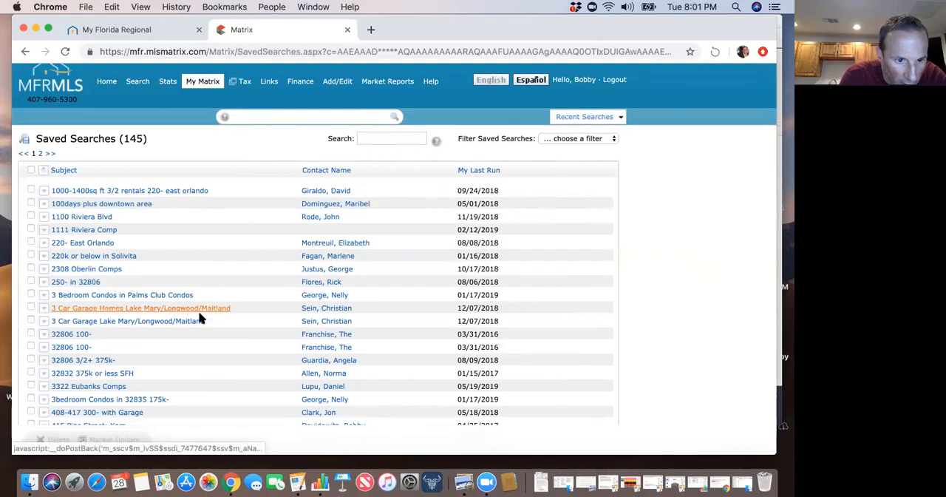
scroll(196, 319, down, 2)
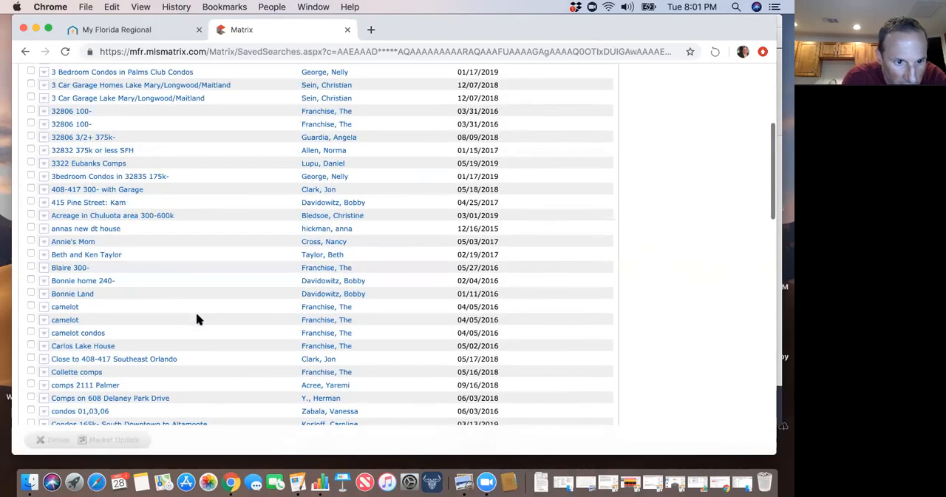
scroll(196, 318, down, 5)
scroll(197, 319, down, 6)
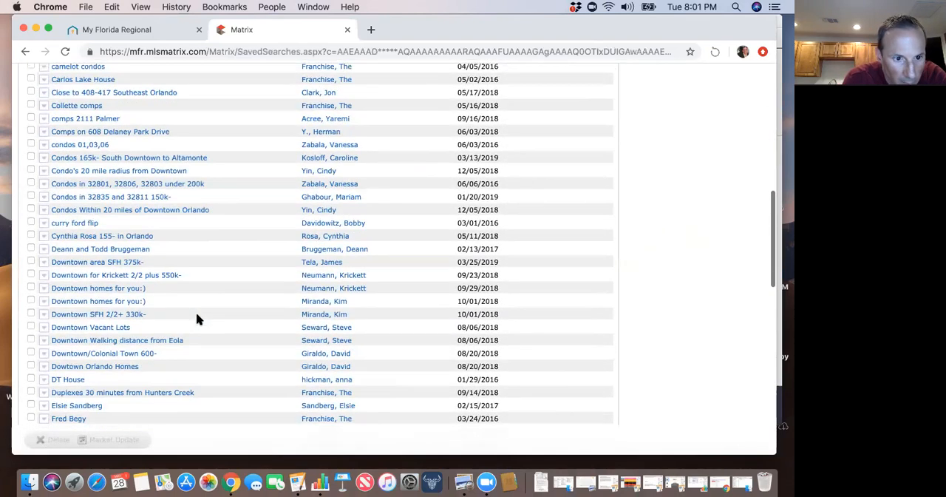
scroll(198, 318, down, 14)
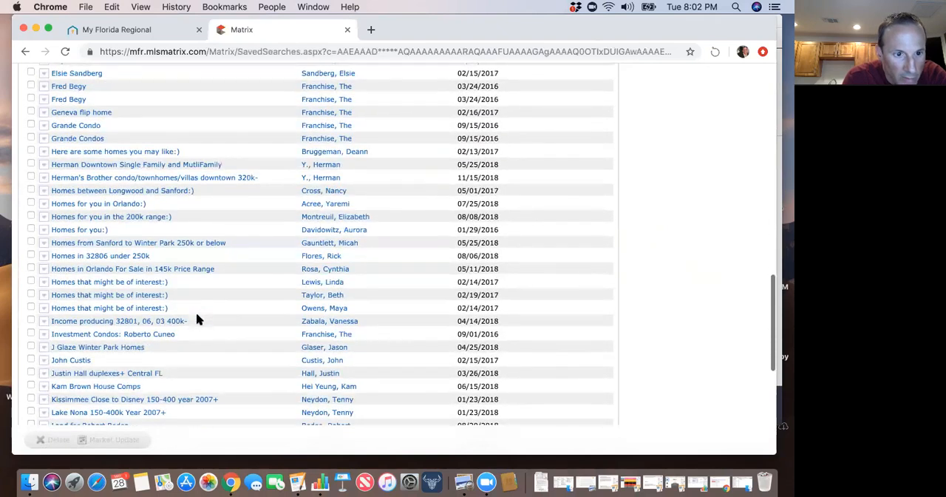
scroll(195, 319, down, 3)
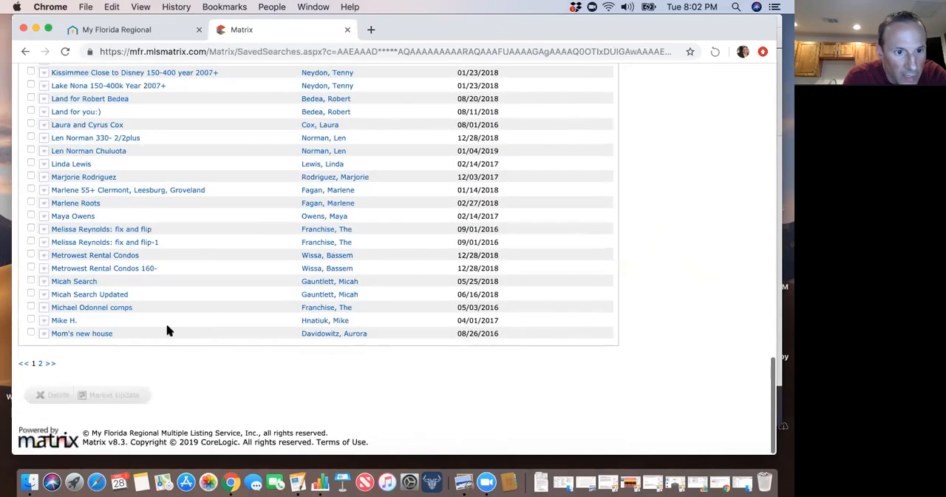
click(40, 365)
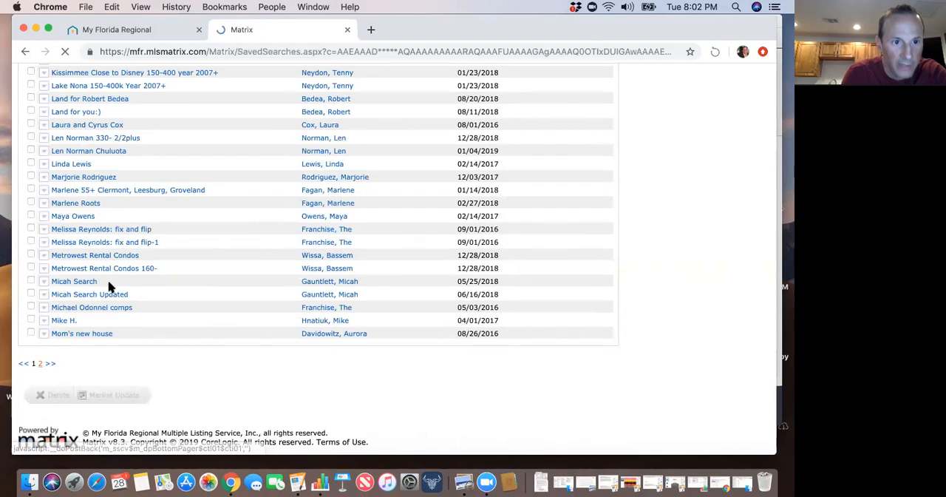
scroll(180, 336, down, 3)
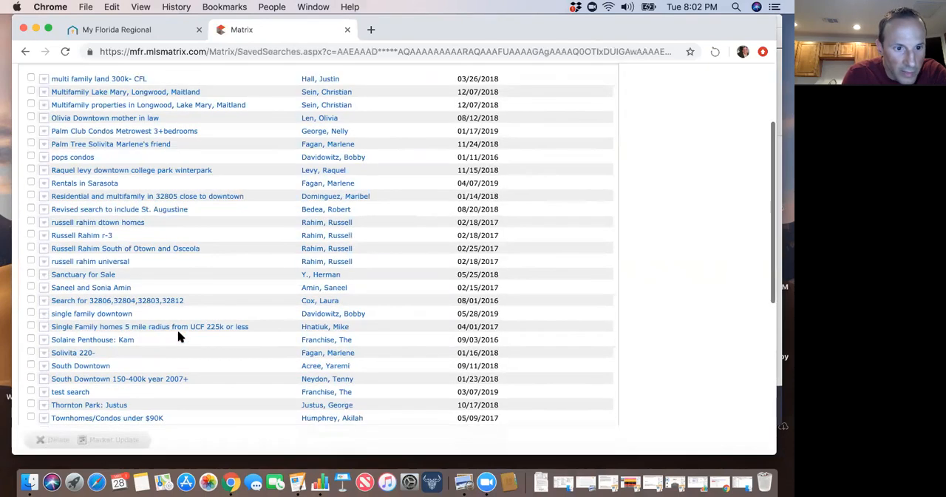
click(125, 315)
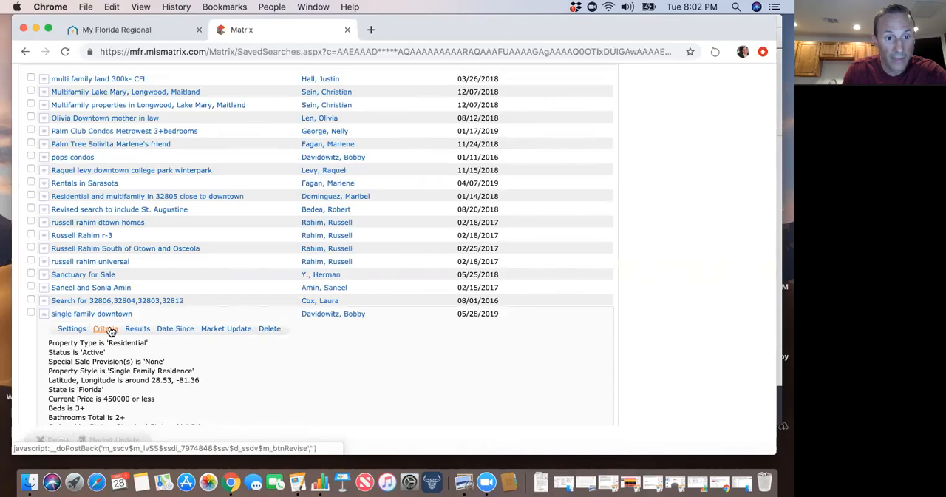
Open the criteria of the "single family downtown" search and review the search form without changing anything.
click(109, 331)
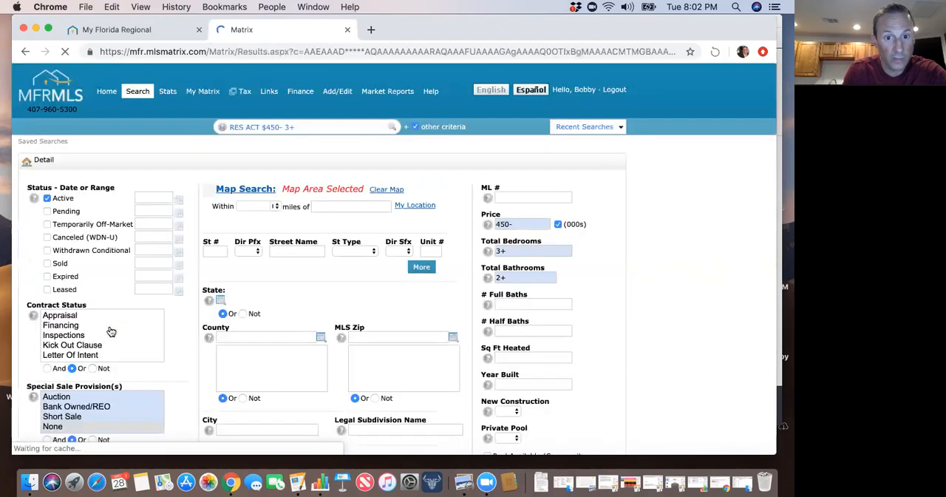
scroll(308, 326, down, 15)
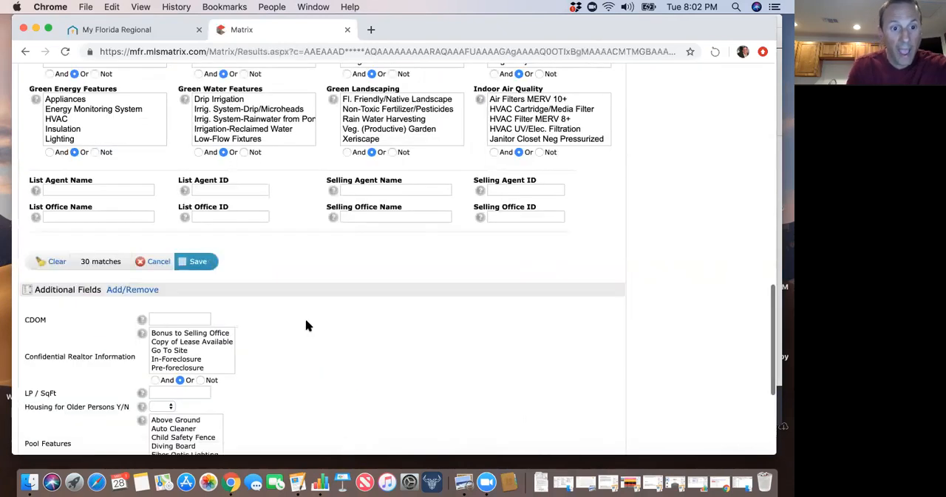
scroll(309, 326, up, 5)
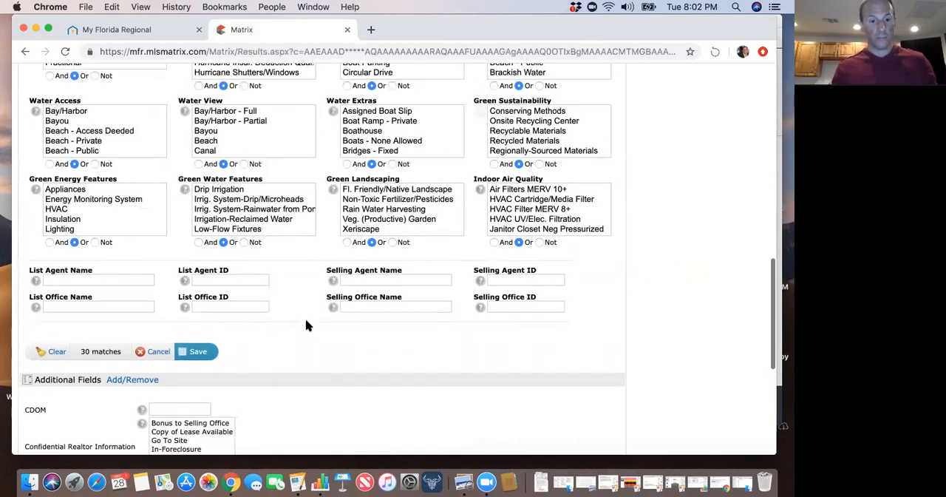
scroll(308, 326, up, 10)
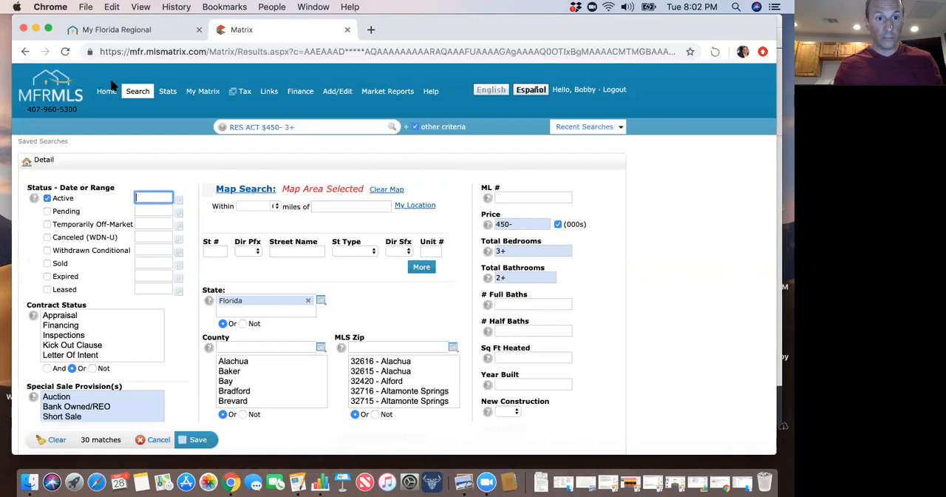
mouse_move(134, 97)
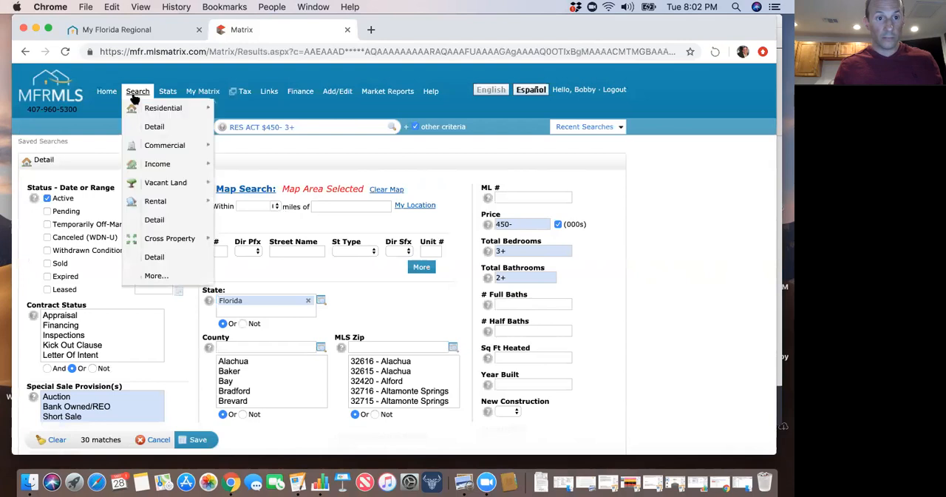
Return to the second page of saved searches and open the results of "single family downtown".
click(26, 51)
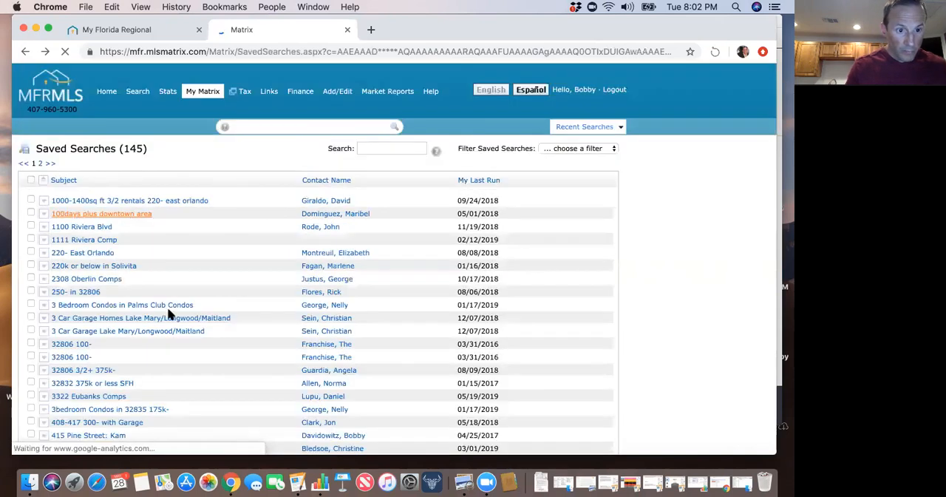
scroll(168, 314, down, 15)
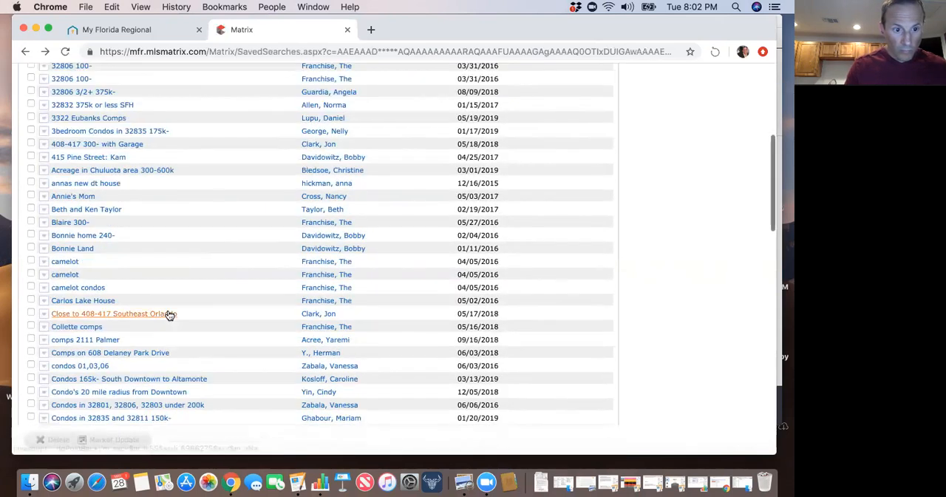
scroll(168, 313, down, 8)
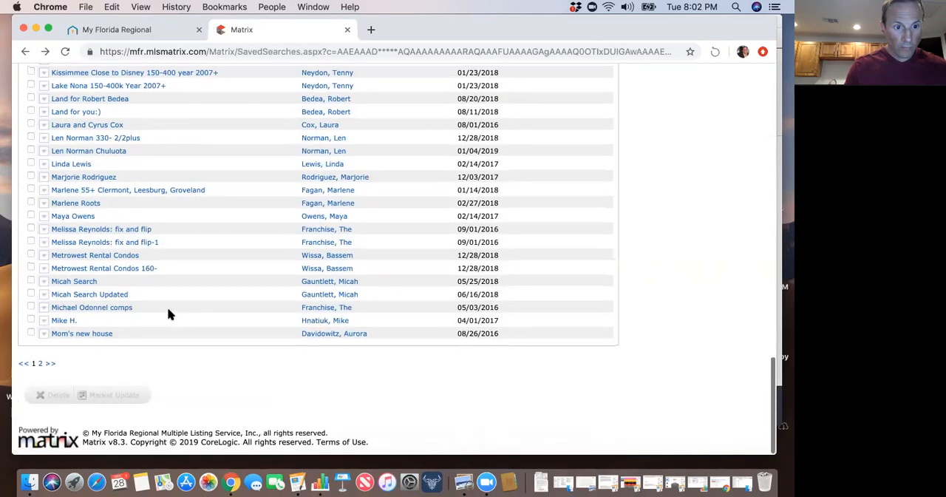
click(40, 365)
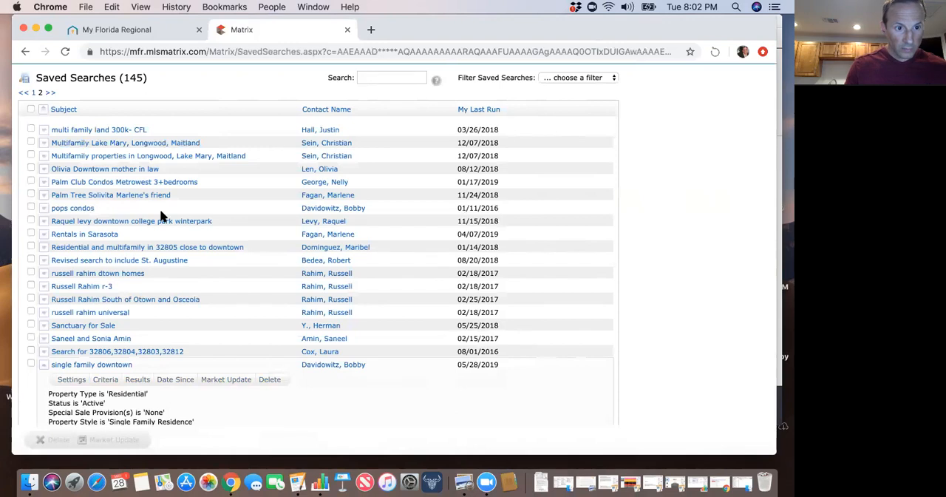
scroll(148, 310, down, 1)
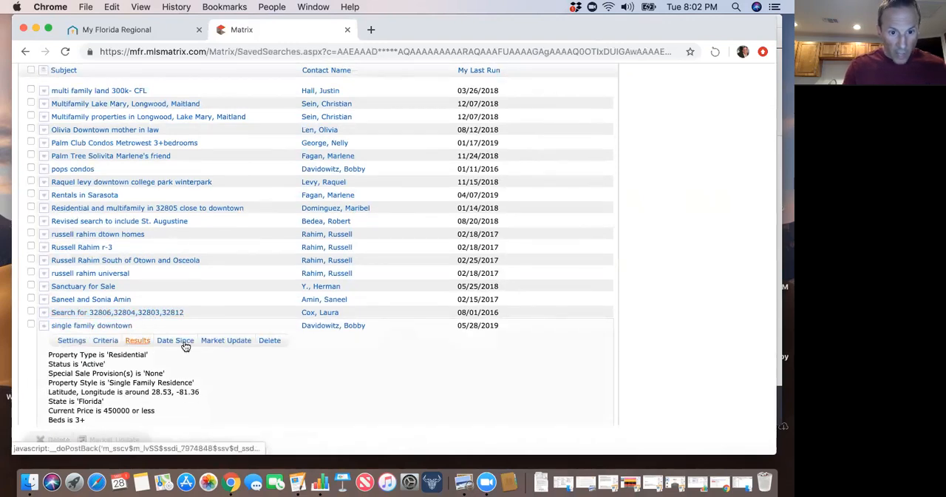
scroll(205, 354, down, 1)
scroll(205, 354, down, 3)
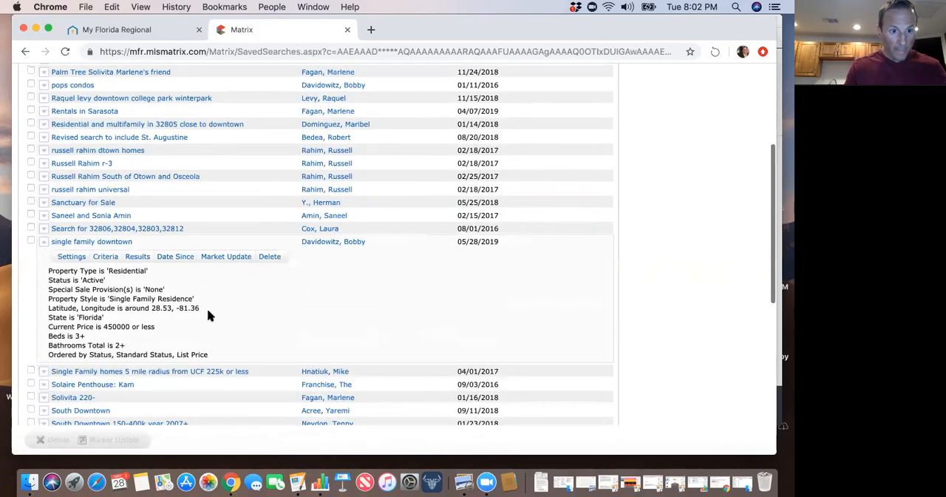
click(137, 257)
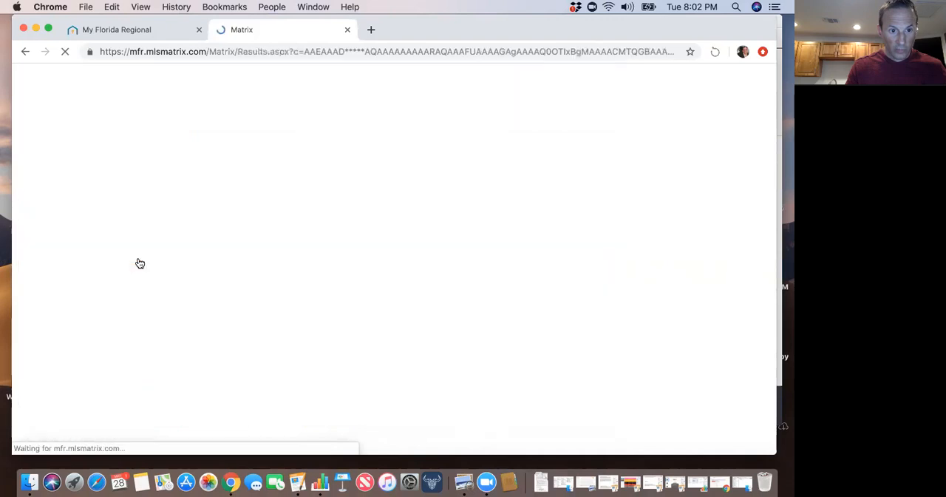
Start a new auto email from the "single family downtown" results and choose the agent's own contact as the recipient.
scroll(221, 316, down, 2)
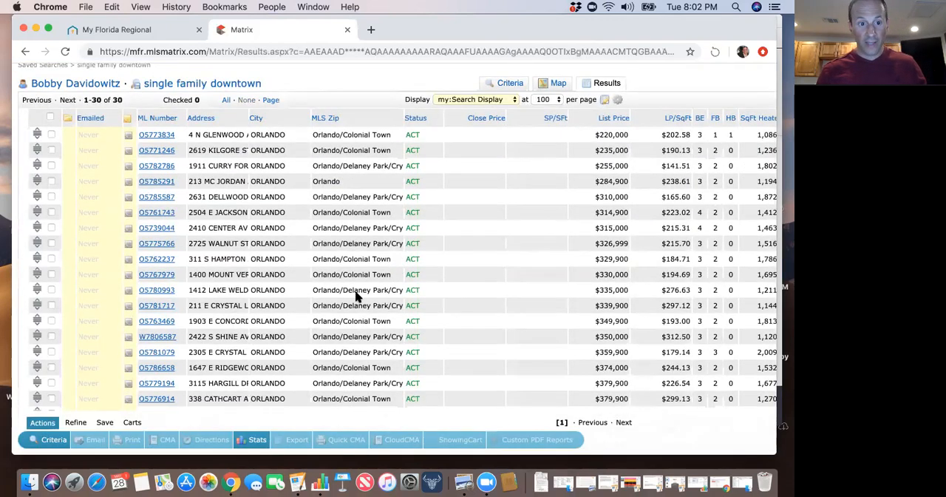
scroll(354, 295, down, 5)
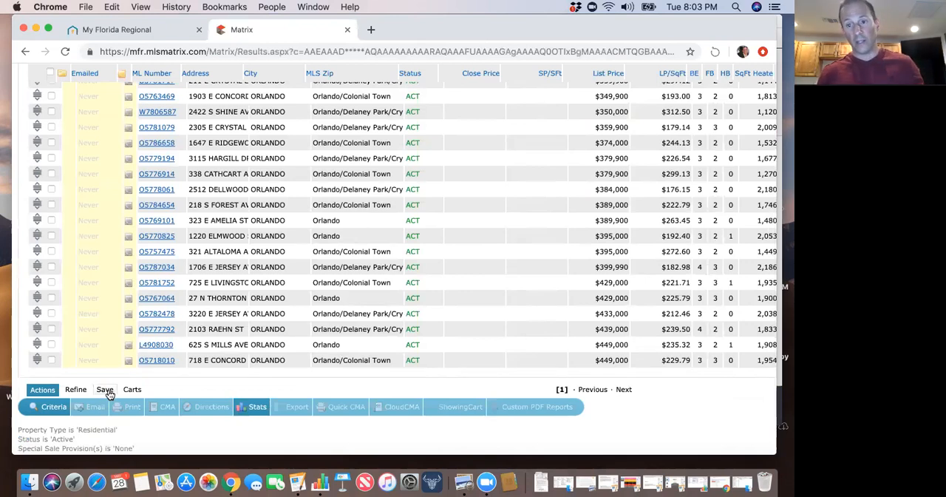
click(107, 394)
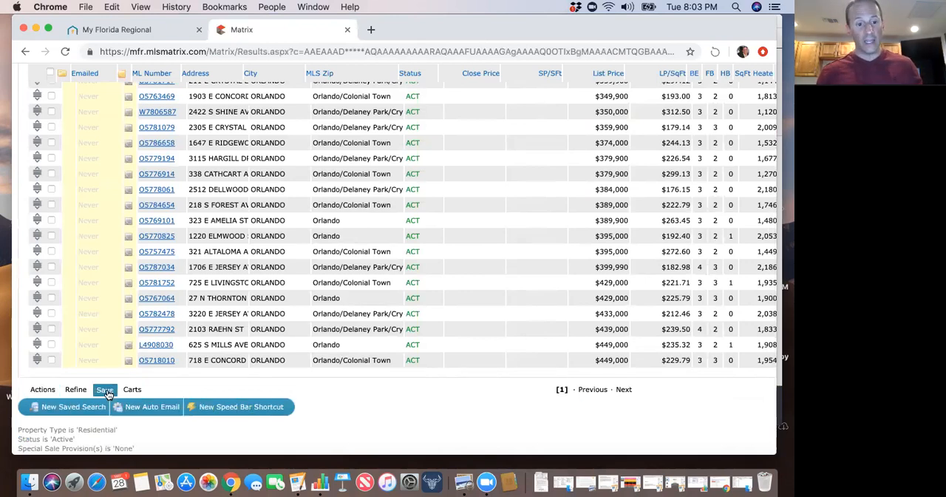
click(153, 407)
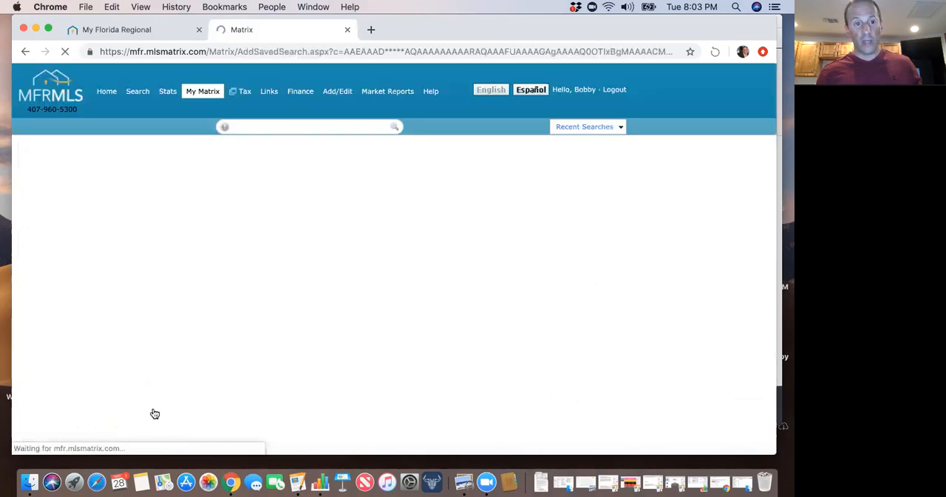
click(144, 209)
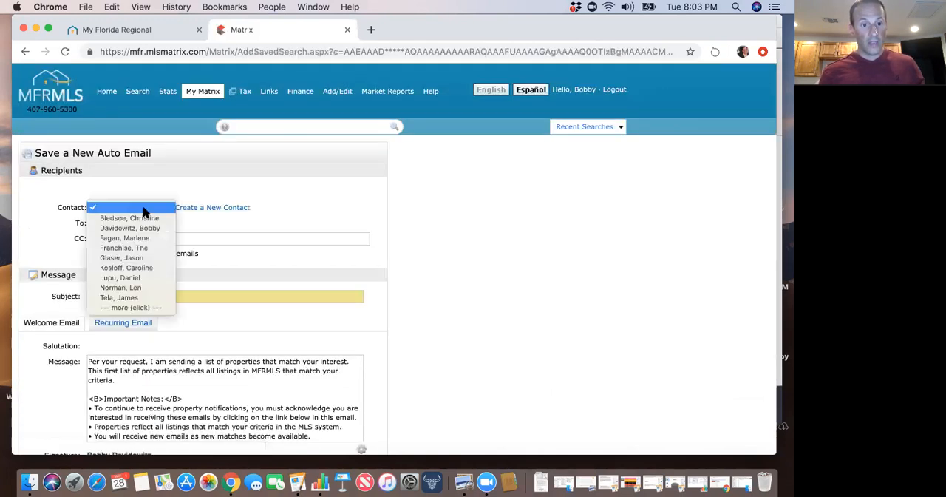
click(150, 228)
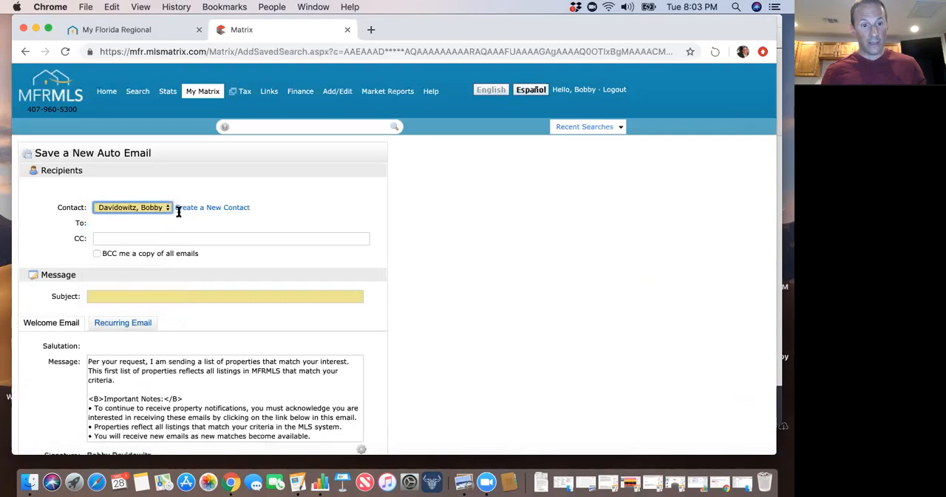
scroll(197, 254, down, 2)
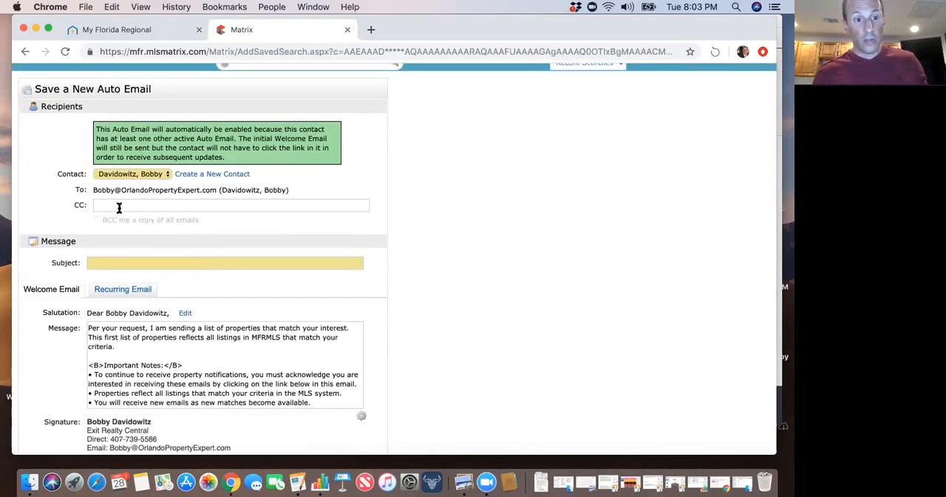
click(119, 208)
click(70, 210)
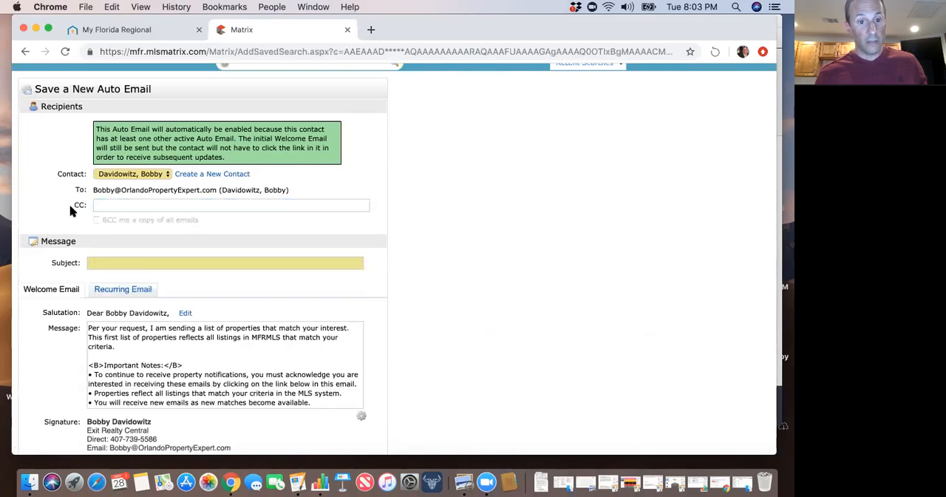
click(108, 205)
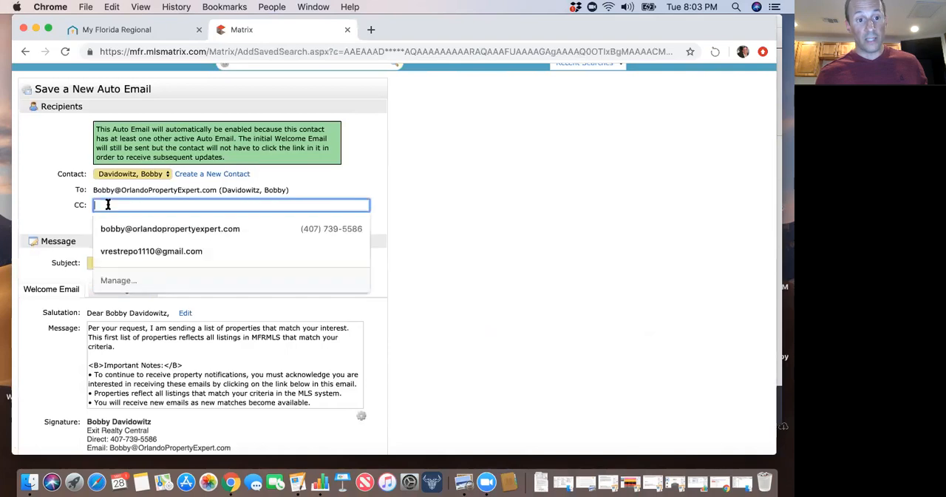
click(60, 209)
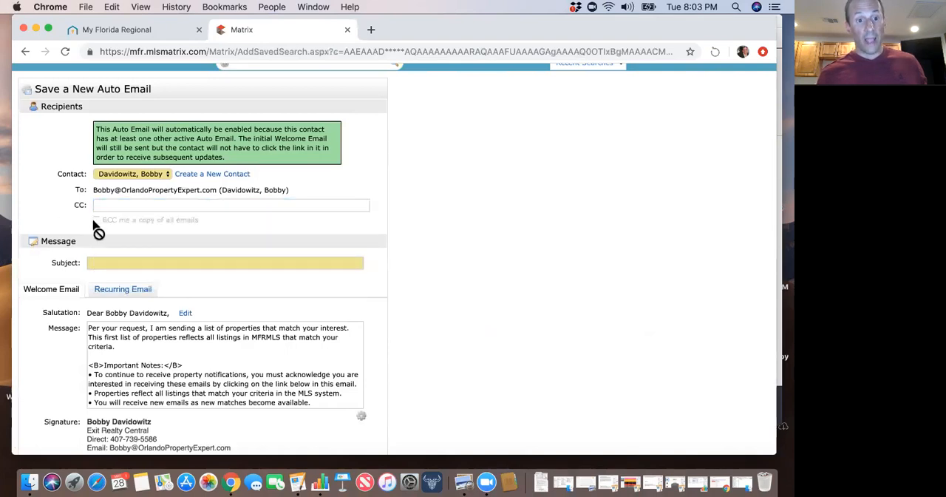
Enter "Downtown homes for you:)" as the subject of the auto email.
scroll(397, 237, down, 1)
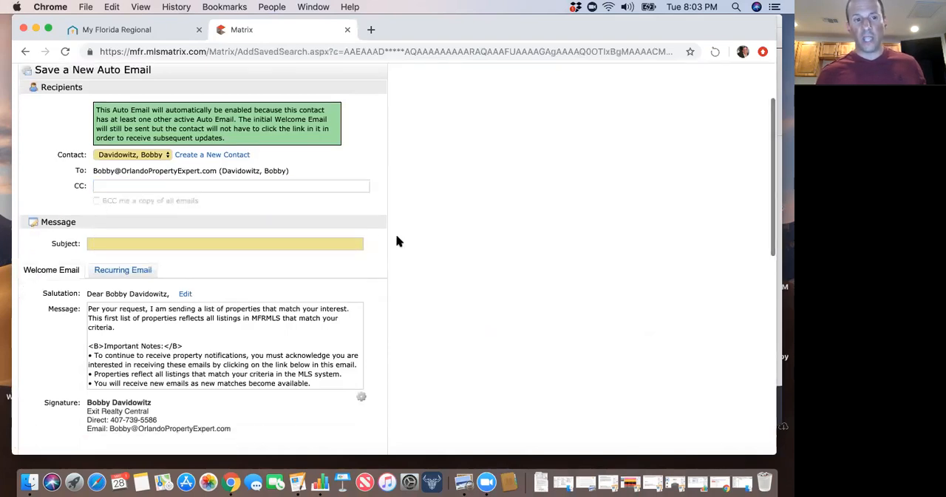
click(298, 243)
click(369, 228)
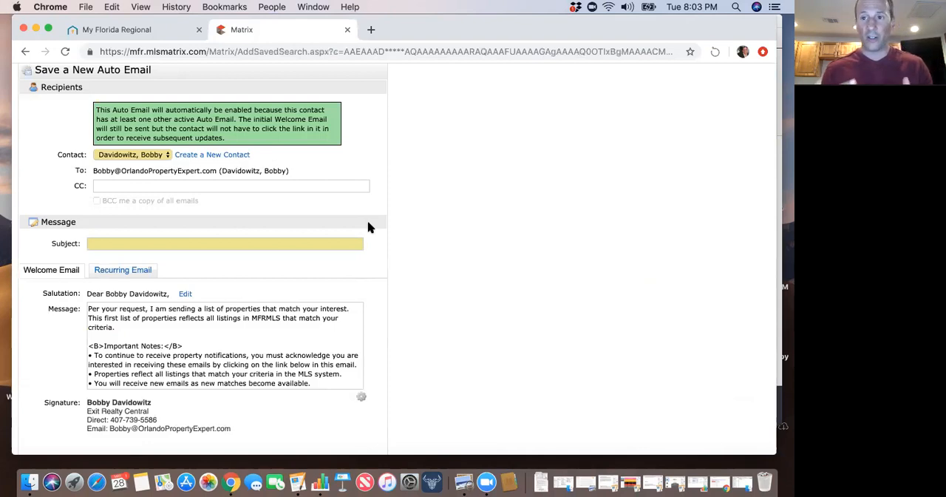
click(291, 244)
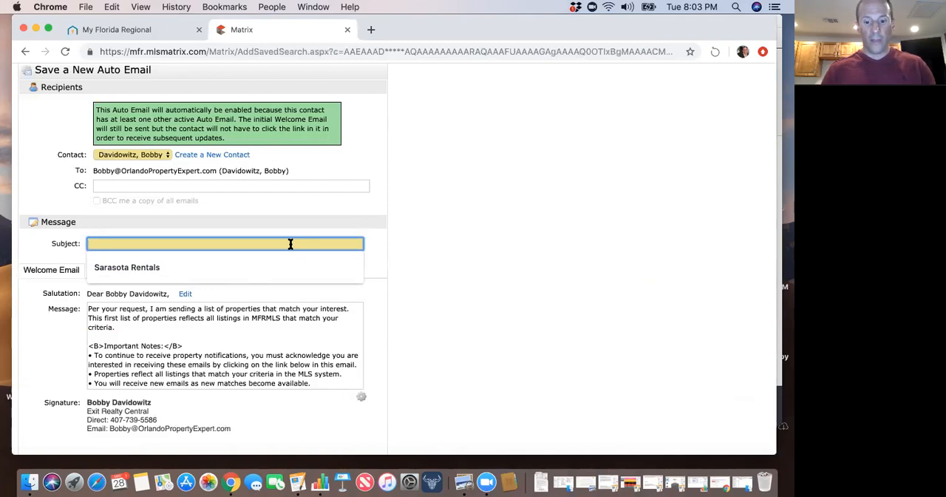
text(Downtown homes for you:))
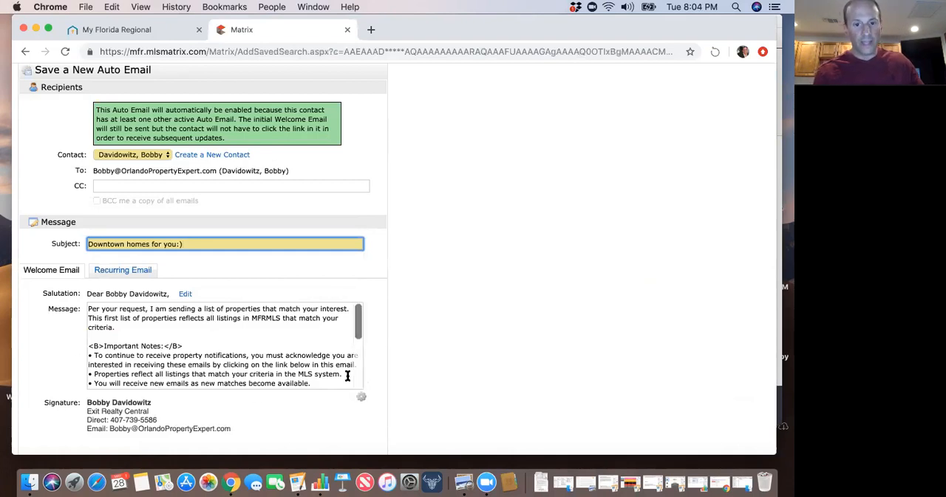
Read through the default message text of the welcome email.
scroll(334, 375, down, 2)
scroll(330, 358, up, 2)
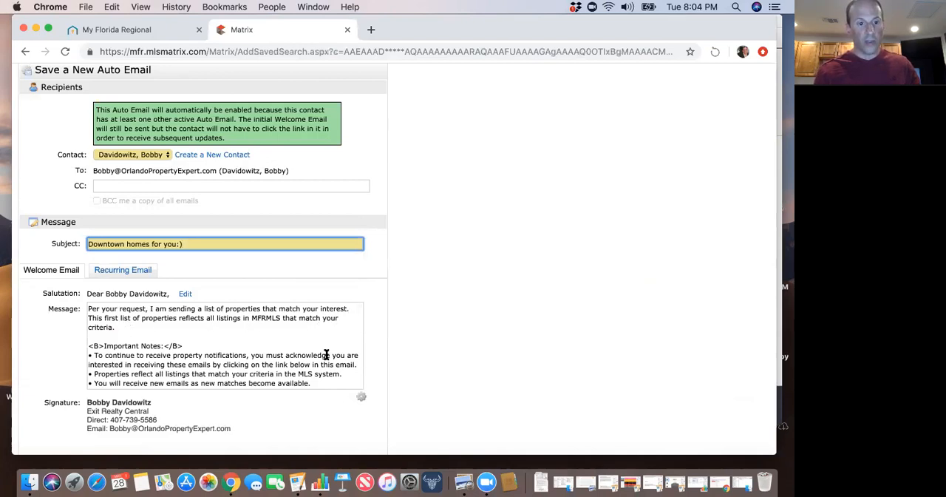
scroll(326, 355, up, 1)
scroll(326, 354, down, 4)
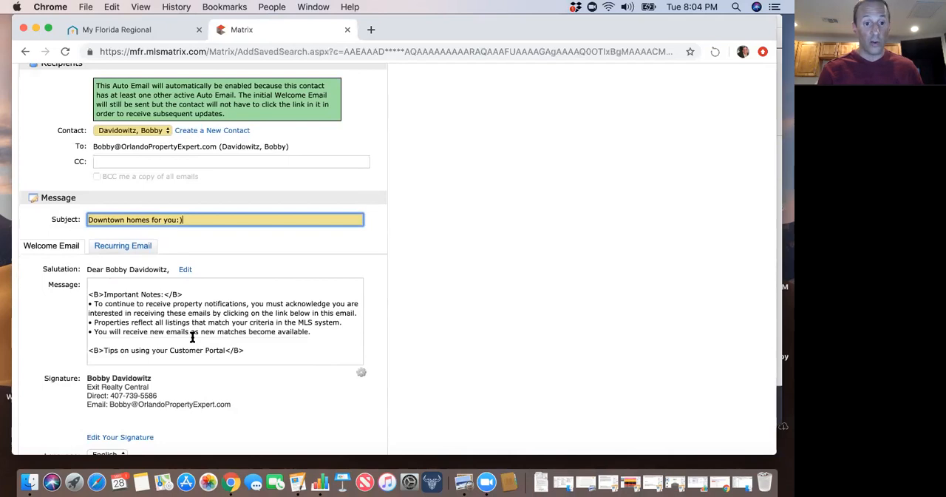
scroll(192, 337, up, 2)
click(89, 287)
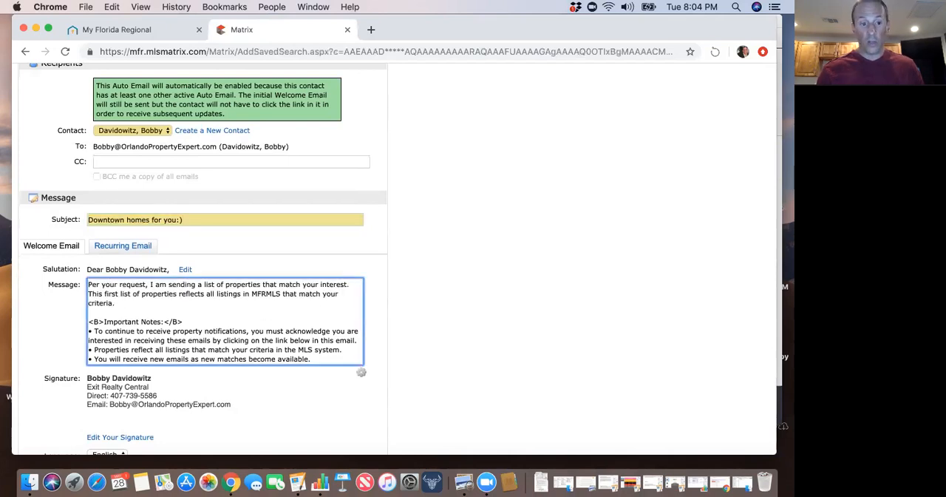
key(Return)
key(Return)
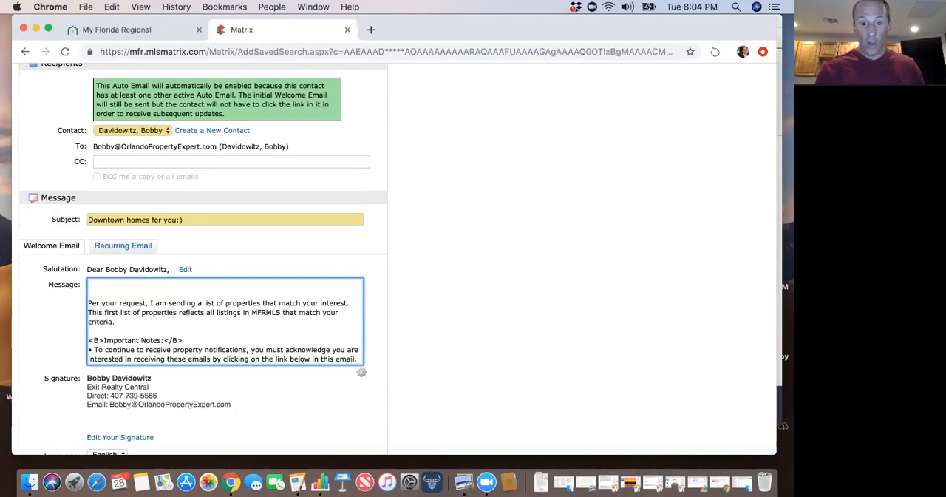
key(BackSpace)
key(BackSpace)
Check the rest of the message, the criteria and the settings, and set the auto email's schedule to ASAP.
scroll(194, 359, down, 5)
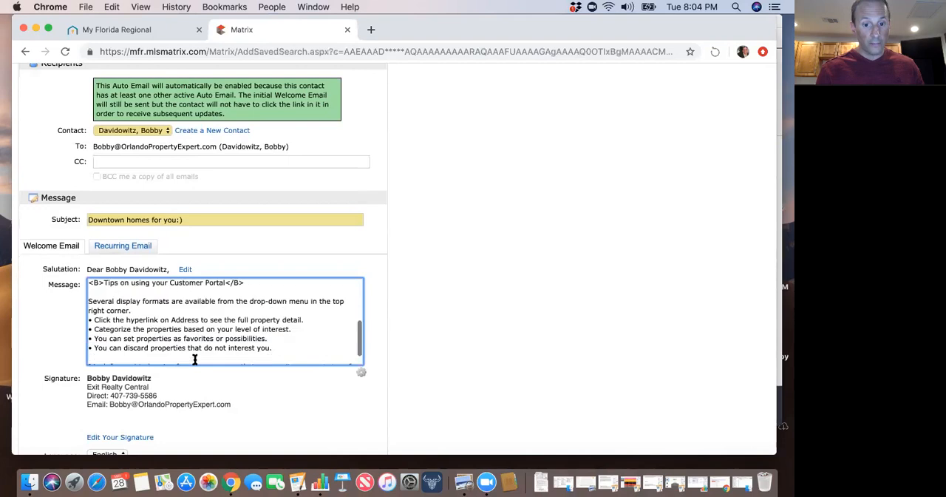
scroll(293, 387, down, 8)
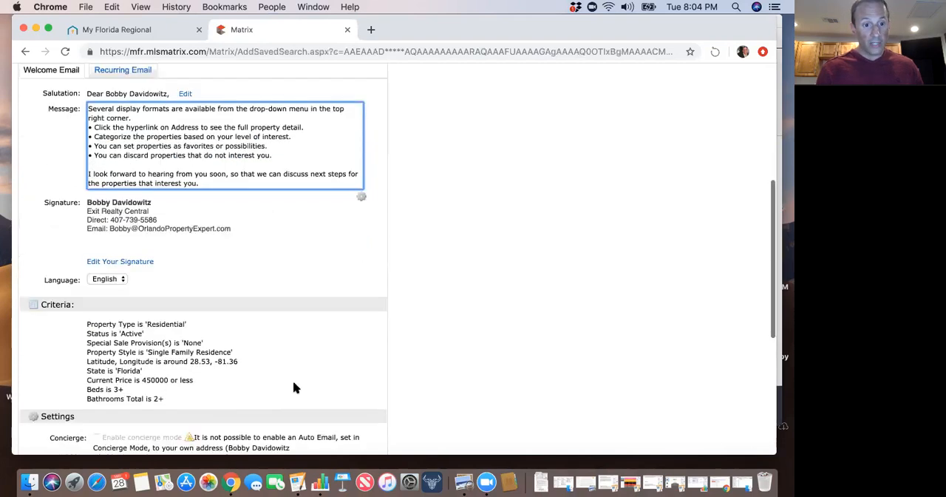
scroll(293, 385, down, 2)
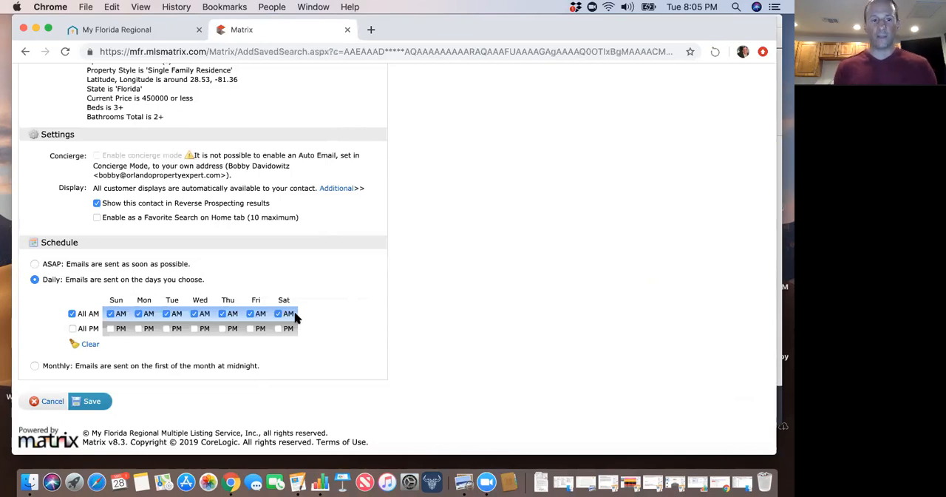
click(34, 265)
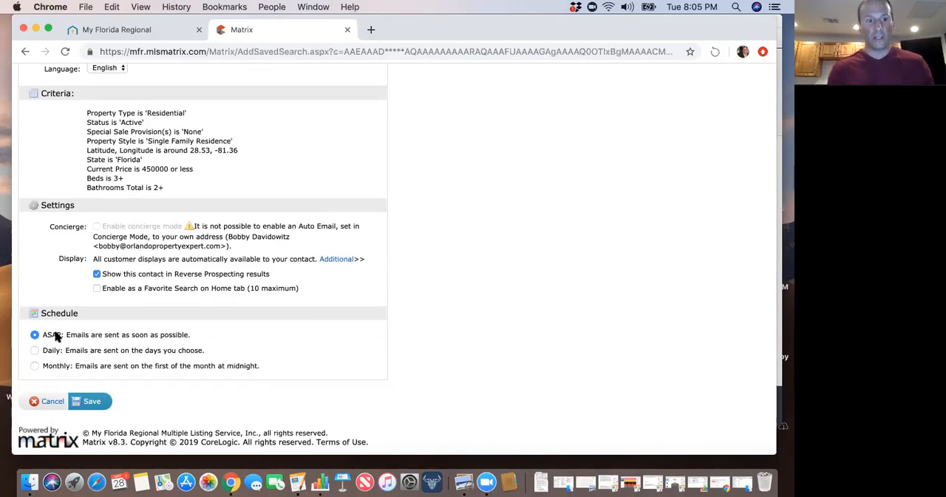
click(95, 404)
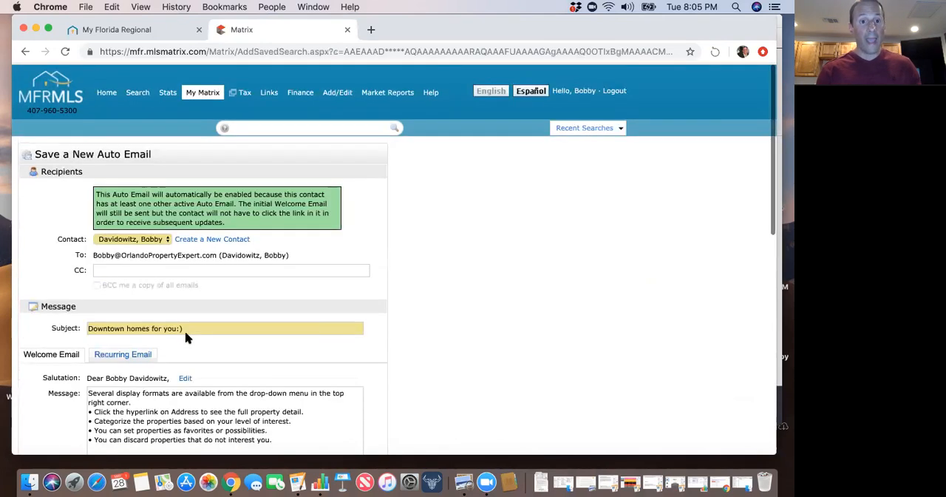
mouse_move(202, 95)
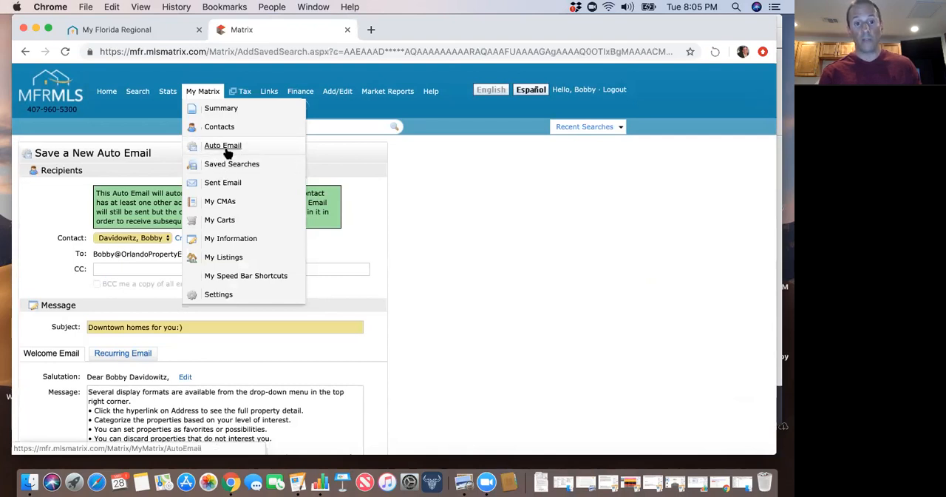
scroll(362, 287, down, 1)
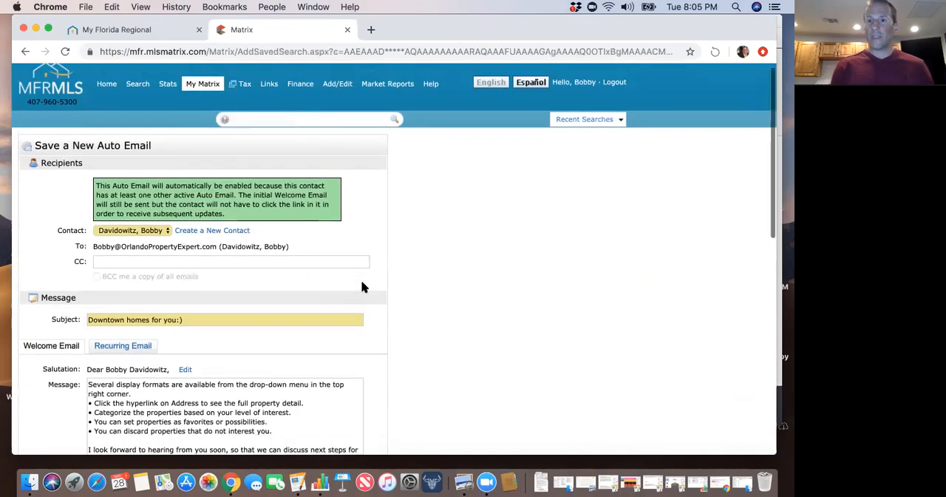